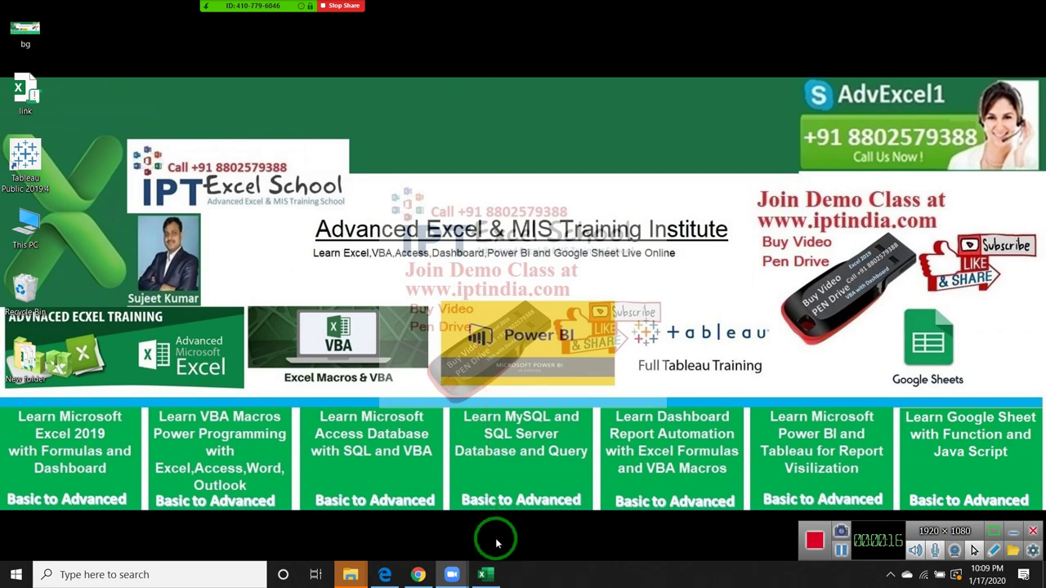
Switch to the open Excel workbook from the taskbar so its Data2 sheet shows.
{"action": "left_click", "coordinate": [488, 576]}
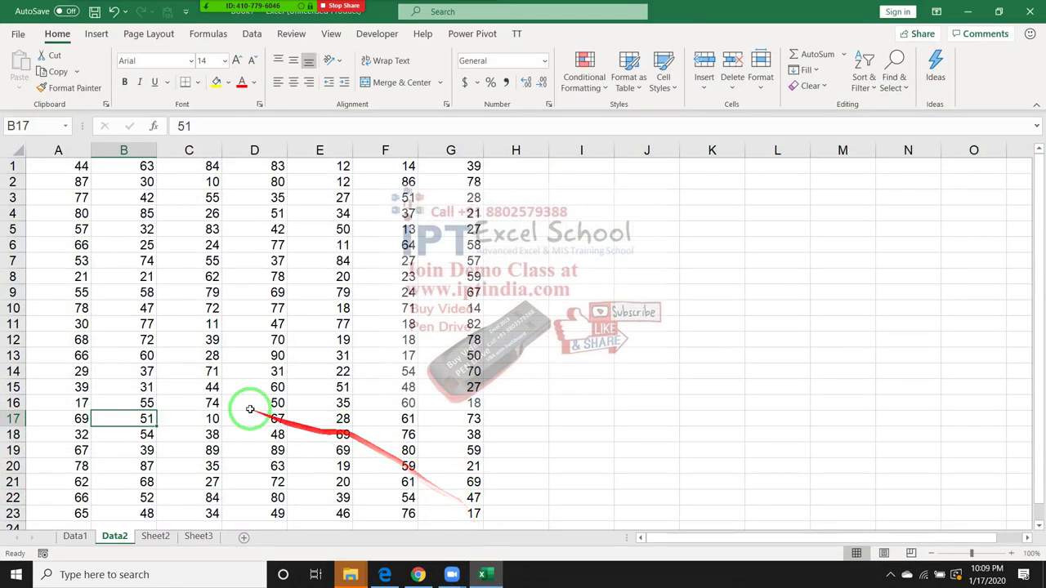
Go to the Data1 sheet and select cell A20.
{"action": "left_click", "coordinate": [76, 536]}
{"action": "left_click", "coordinate": [114, 535]}
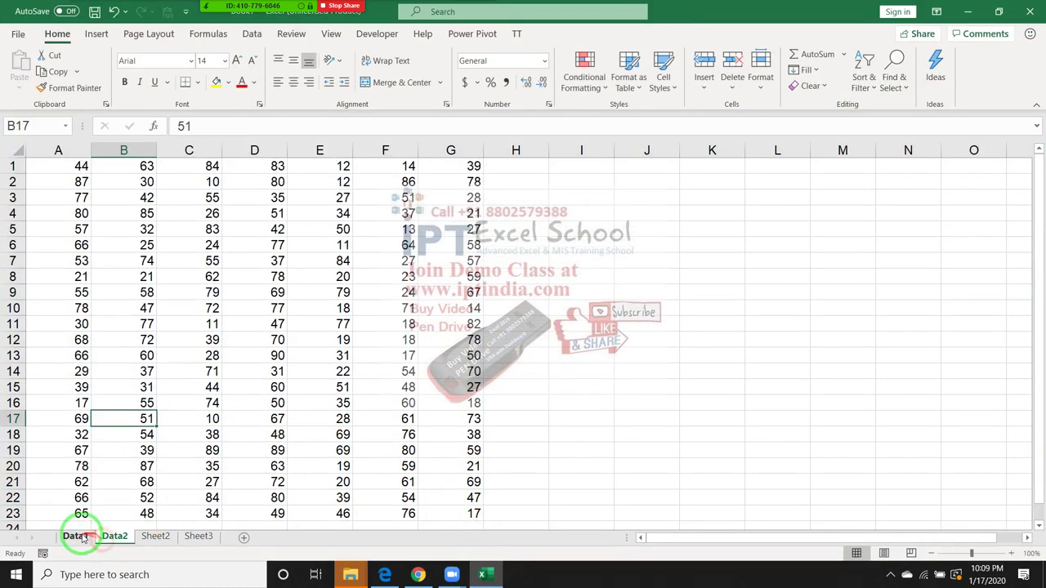
{"action": "left_click", "coordinate": [75, 536]}
{"action": "left_click", "coordinate": [82, 450]}
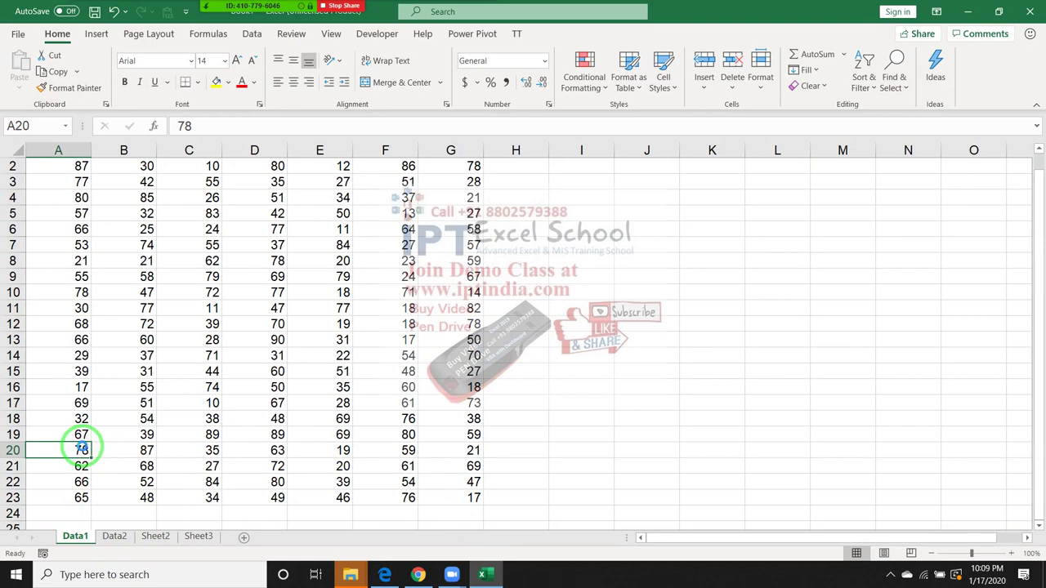
Review the installed printers in the print settings' Printer list, then exit back to the sheet.
{"action": "key", "text": "ctrl+p"}
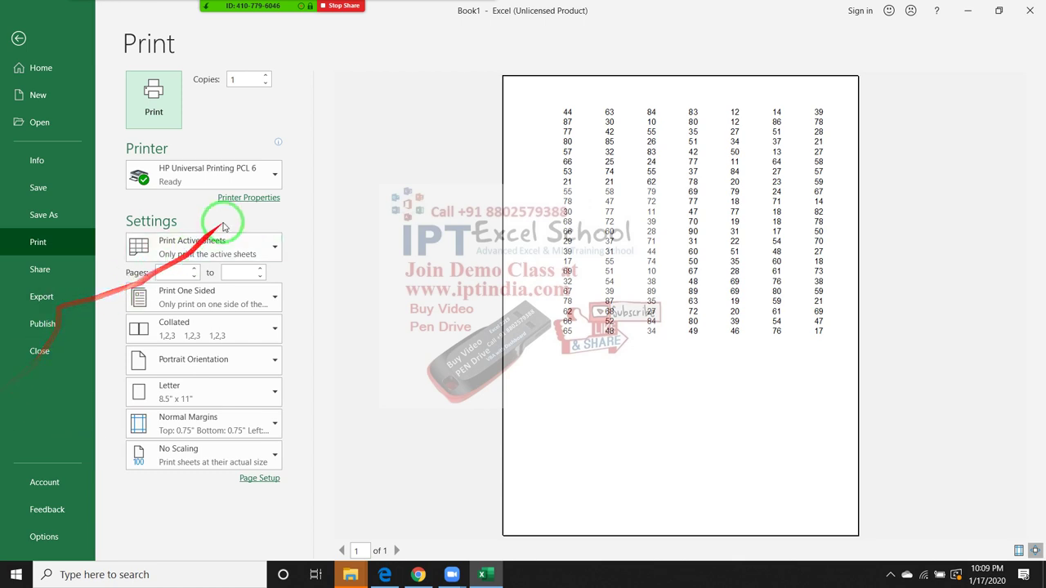
{"action": "left_click", "coordinate": [265, 179]}
{"action": "left_click", "coordinate": [274, 180]}
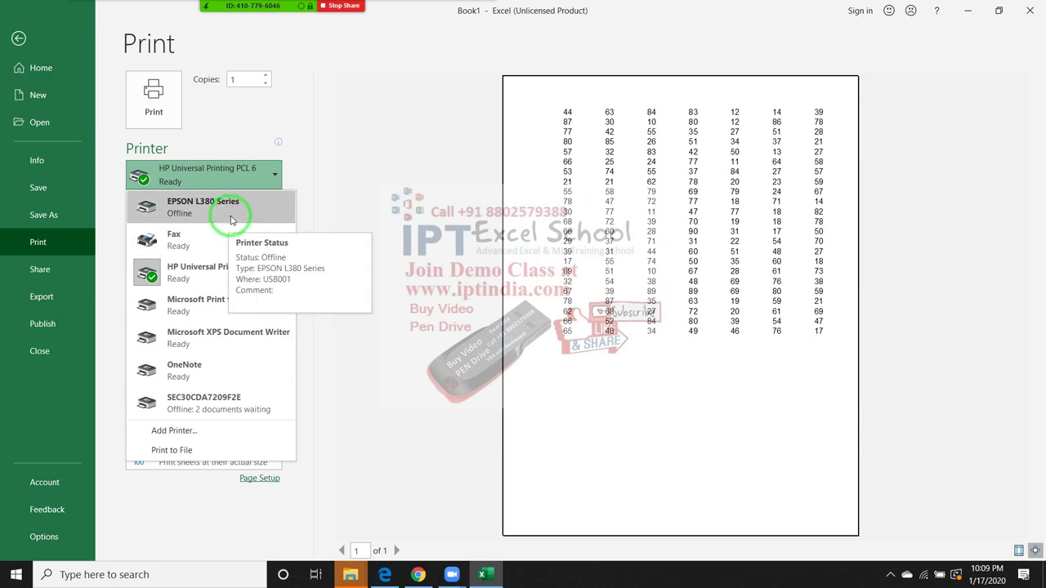
{"action": "key", "text": "Escape"}
{"action": "key", "text": "Escape"}
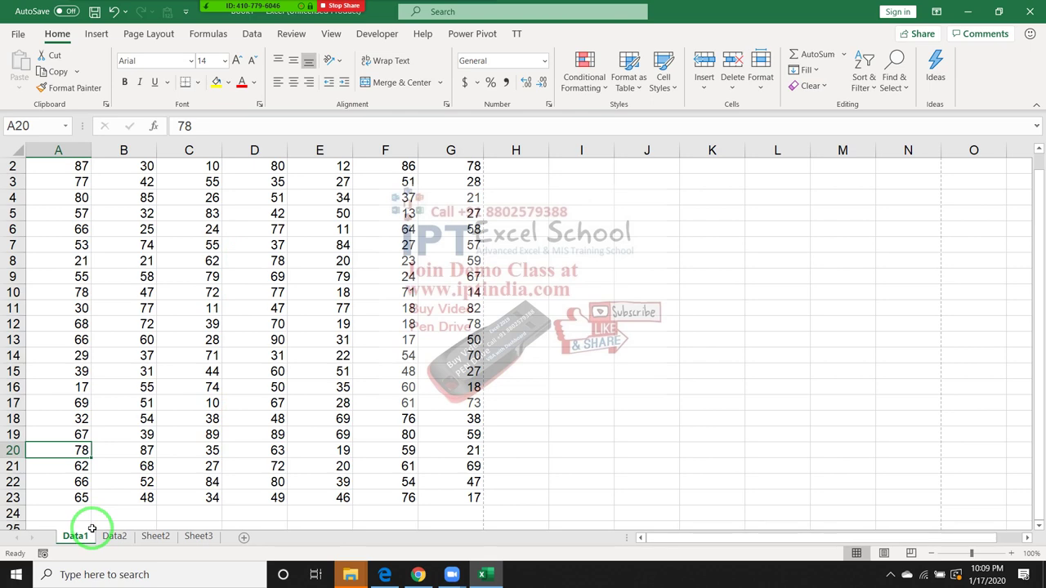
On Data2, select the block of numbers starting at A1 to review it.
{"action": "scroll", "coordinate": [321, 384], "scroll_direction": "up", "scroll_amount": 1}
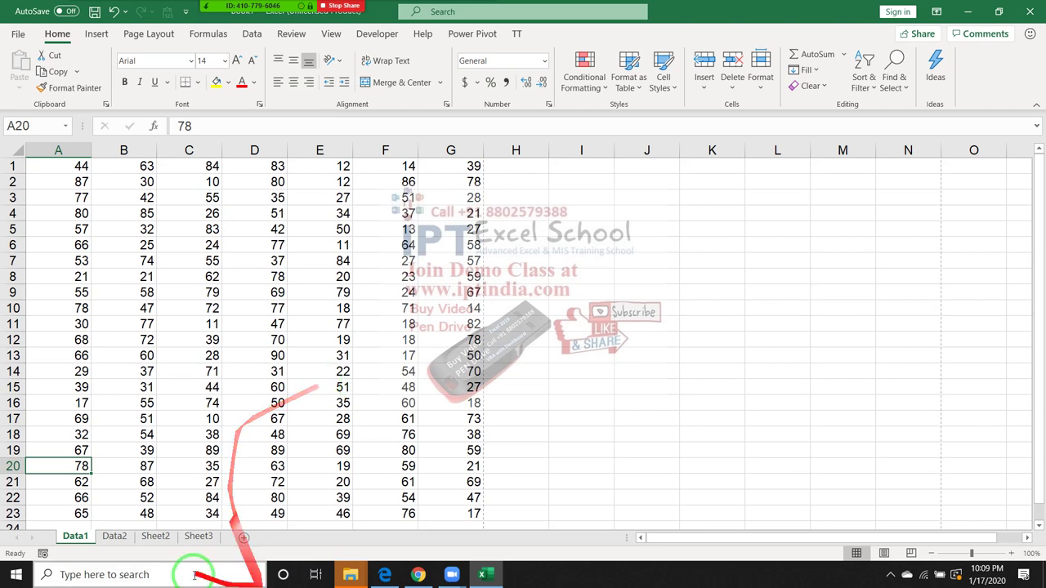
{"action": "left_click", "coordinate": [114, 536]}
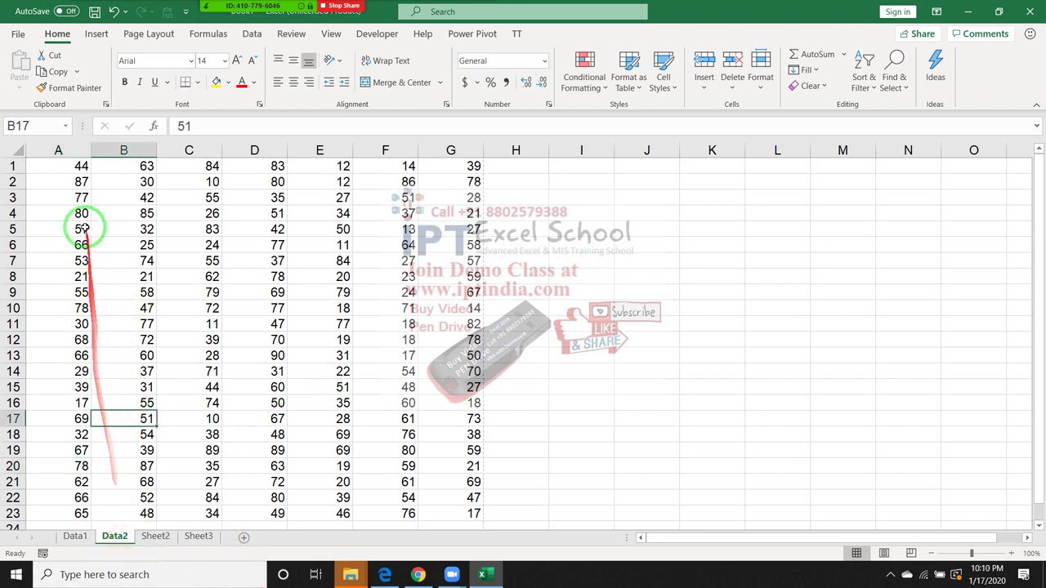
{"action": "mouse_move", "coordinate": [61, 167]}
{"action": "left_mouse_down"}
{"action": "mouse_move", "coordinate": [319, 300]}
{"action": "mouse_move", "coordinate": [347, 372]}
{"action": "left_mouse_up"}
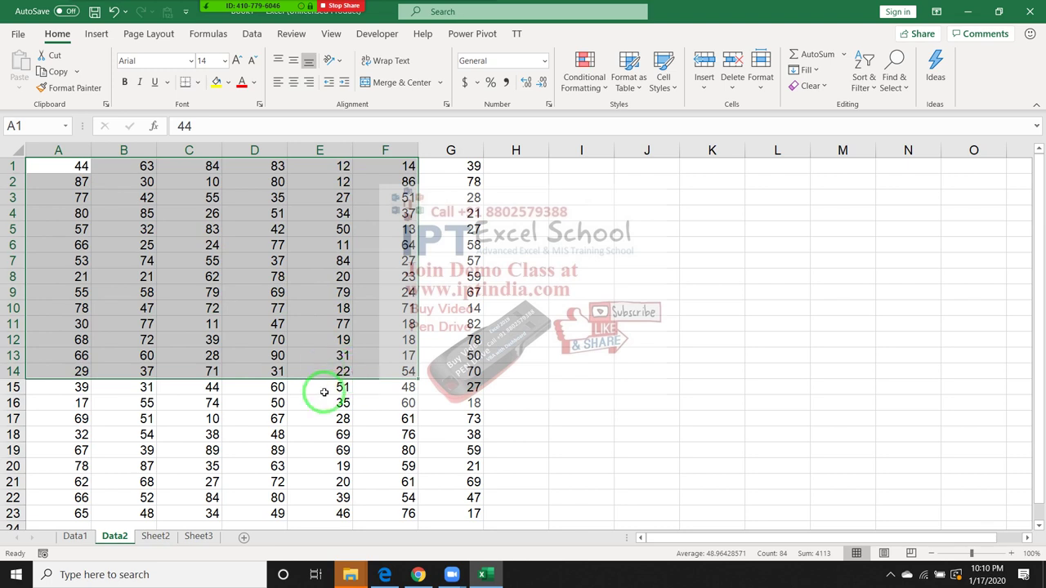
{"action": "left_click", "coordinate": [319, 308]}
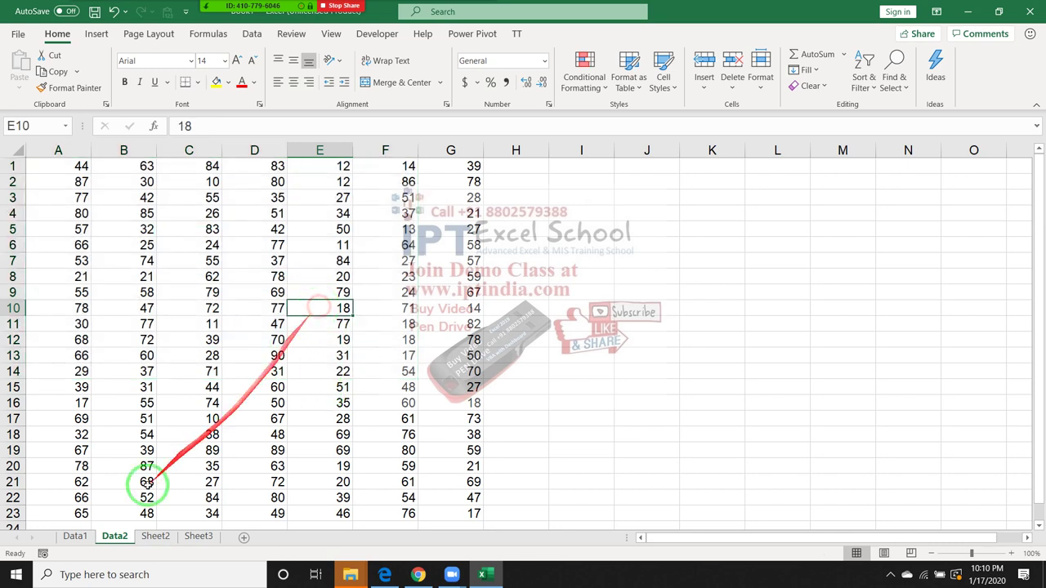
Compare Data1 with Data2, ending on Data1 with the Zoom participant list showing.
{"action": "left_click", "coordinate": [82, 535]}
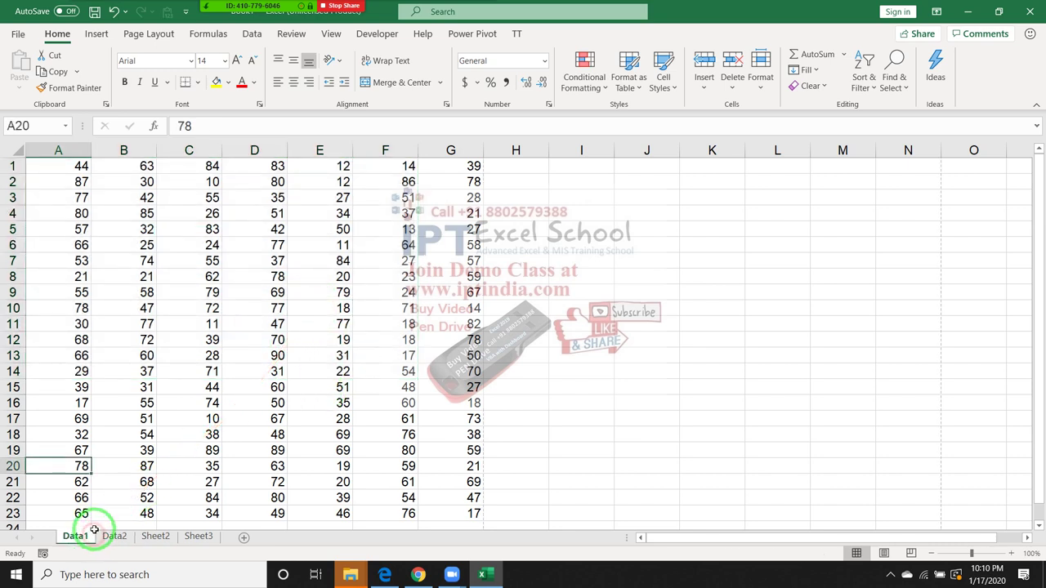
{"action": "left_click", "coordinate": [557, 168]}
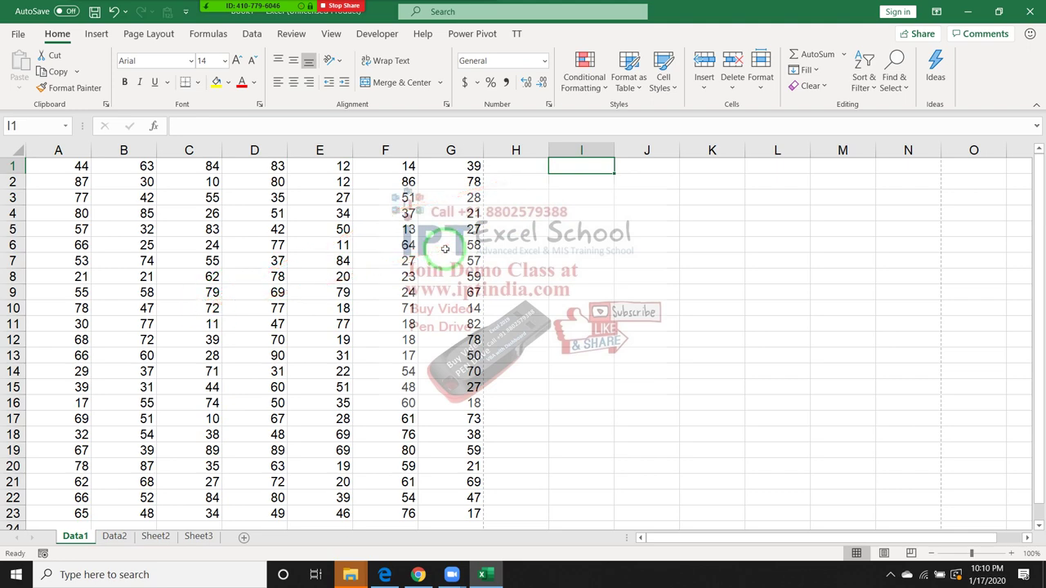
{"action": "scroll", "coordinate": [106, 220], "scroll_direction": "down", "scroll_amount": 4}
{"action": "scroll", "coordinate": [106, 221], "scroll_direction": "up", "scroll_amount": 4}
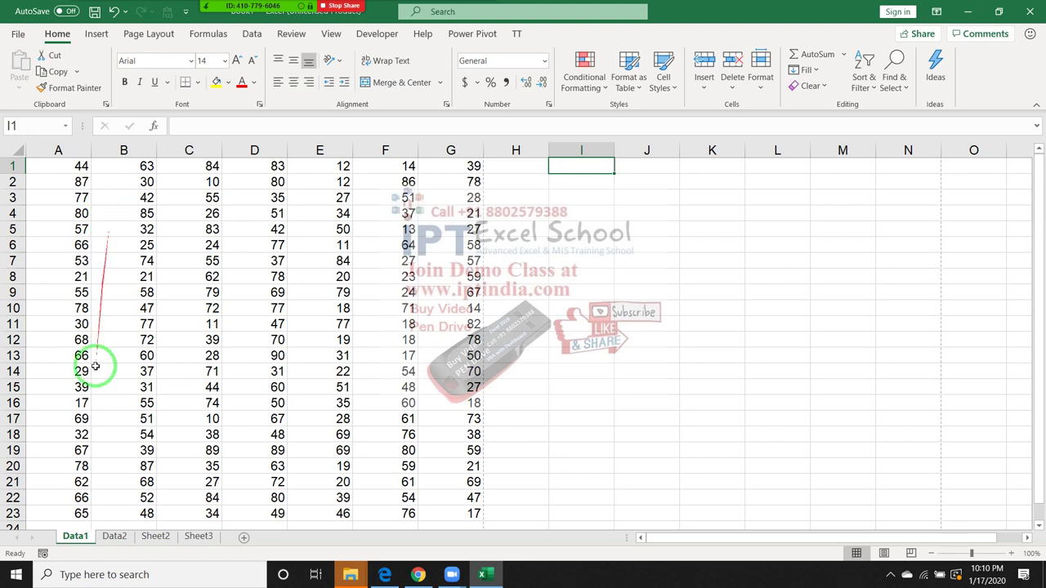
{"action": "left_click", "coordinate": [114, 536]}
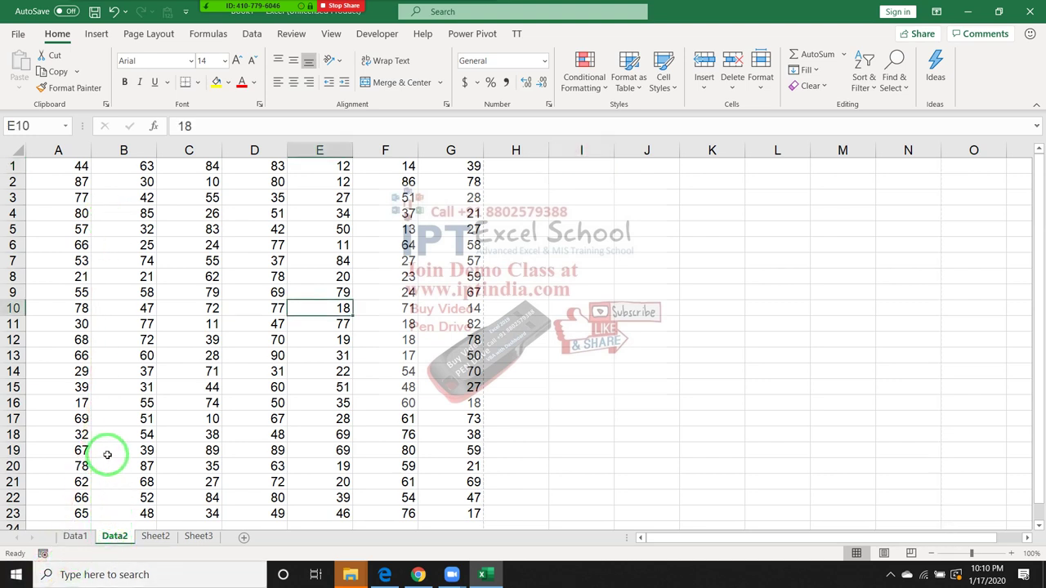
{"action": "left_click", "coordinate": [74, 536]}
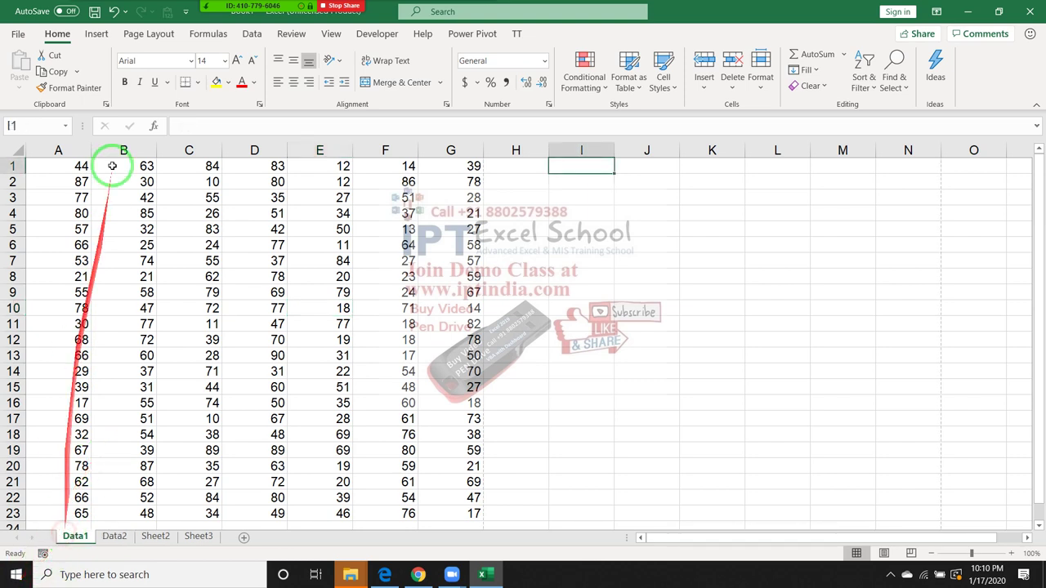
{"action": "left_click", "coordinate": [249, 14]}
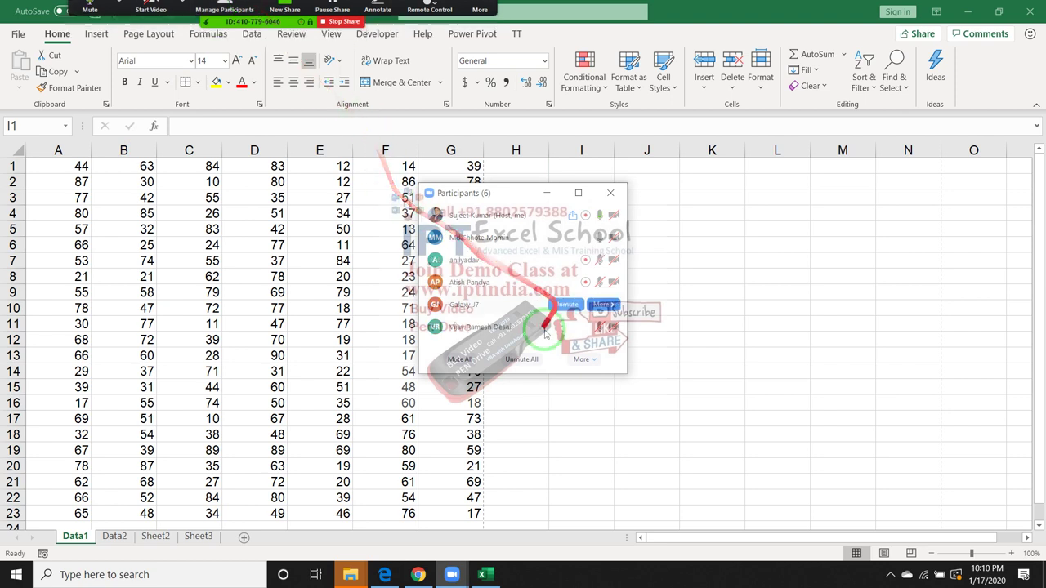
Ask a participant to unmute, spotlight a participant's video, and close the Participants panel.
{"action": "left_click", "coordinate": [572, 326]}
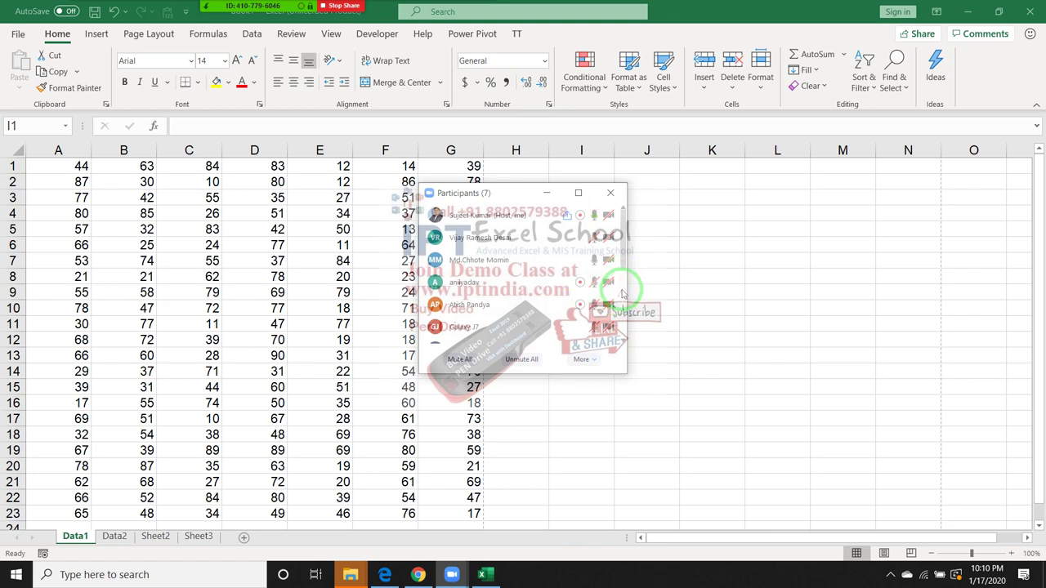
{"action": "scroll", "coordinate": [622, 290], "scroll_direction": "down", "scroll_amount": 1}
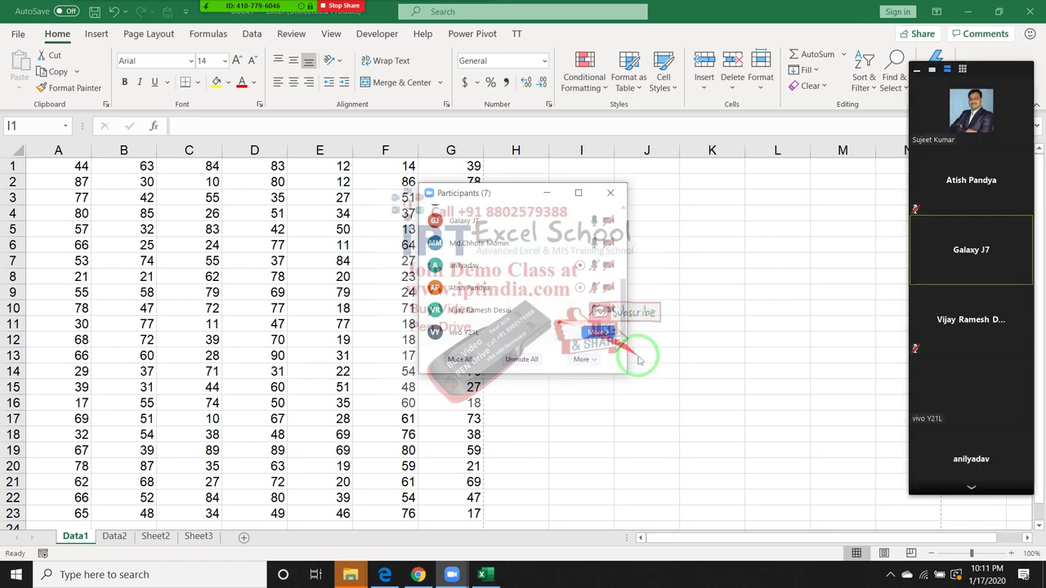
{"action": "left_click", "coordinate": [596, 331]}
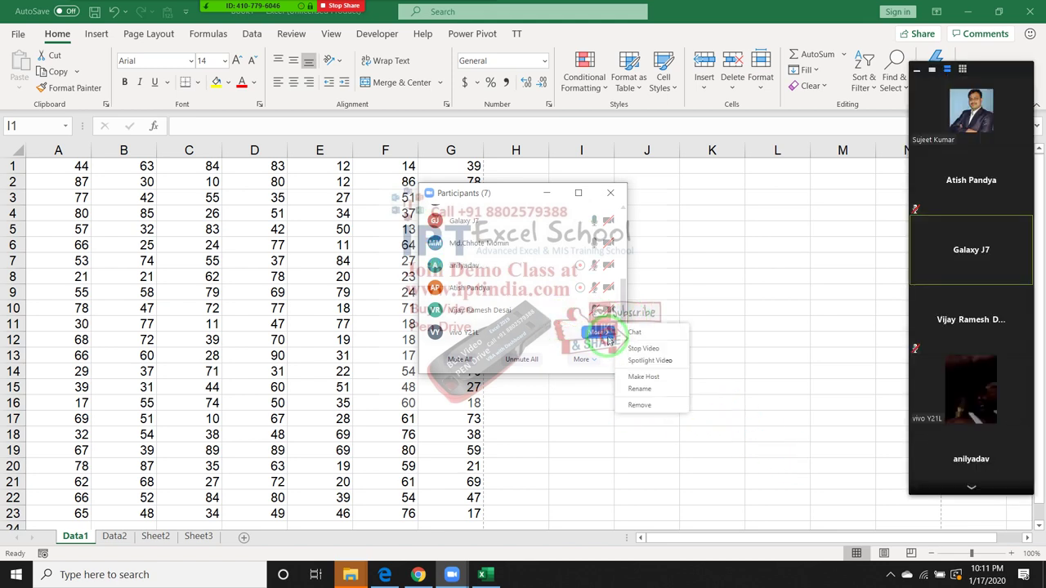
{"action": "left_click", "coordinate": [639, 359]}
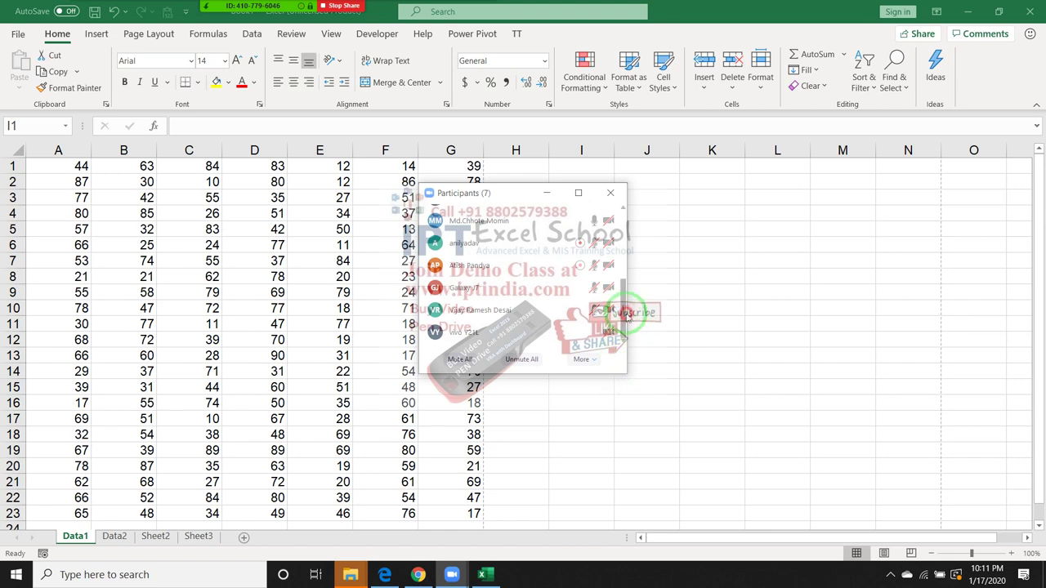
{"action": "scroll", "coordinate": [627, 286], "scroll_direction": "up", "scroll_amount": 1}
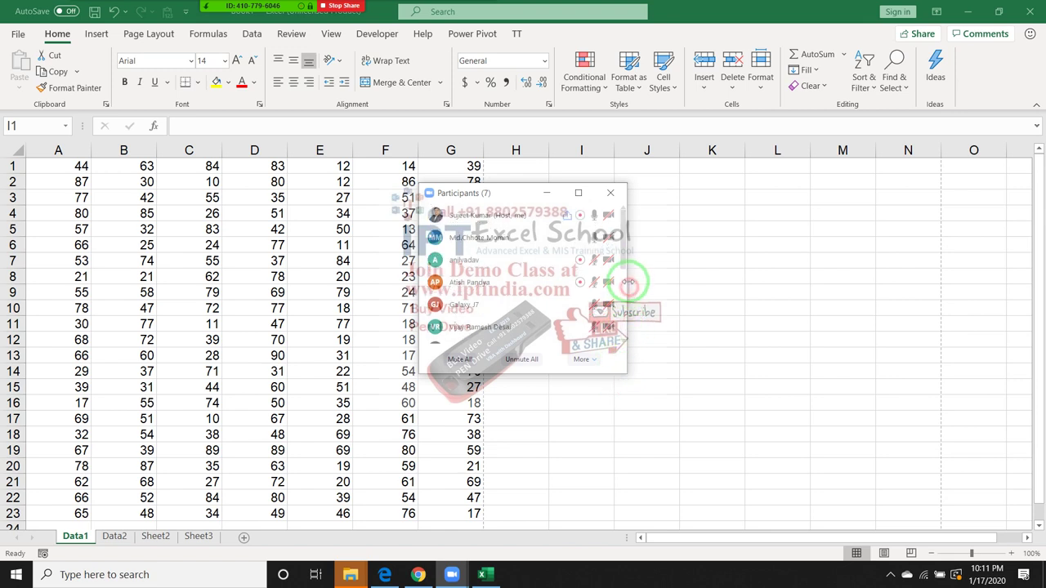
{"action": "left_click", "coordinate": [611, 193]}
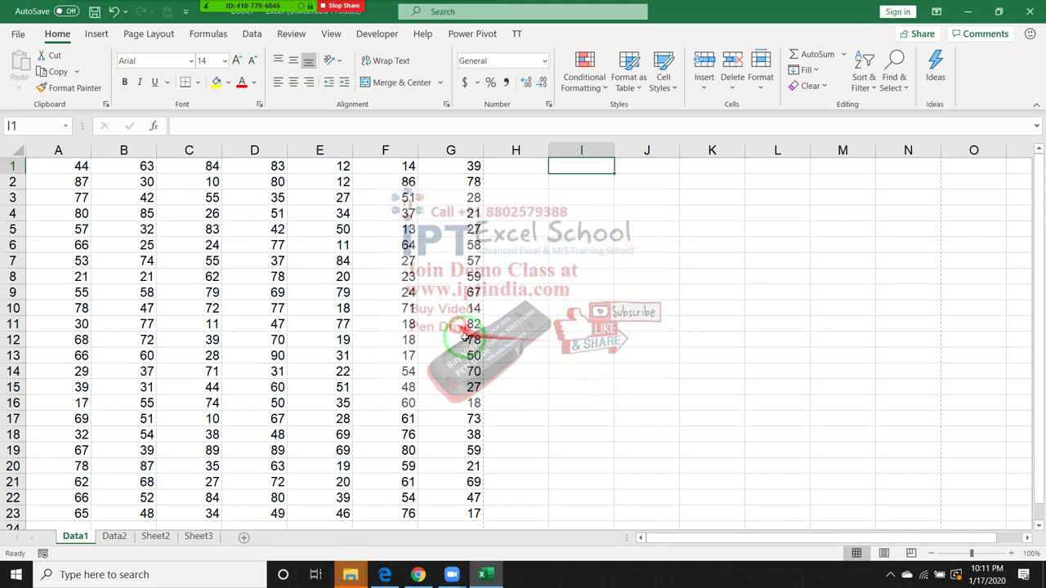
Highlight Data1's data A1:G23, then bring up its print preview on one portrait Letter page.
{"action": "scroll", "coordinate": [458, 352], "scroll_direction": "down", "scroll_amount": 5}
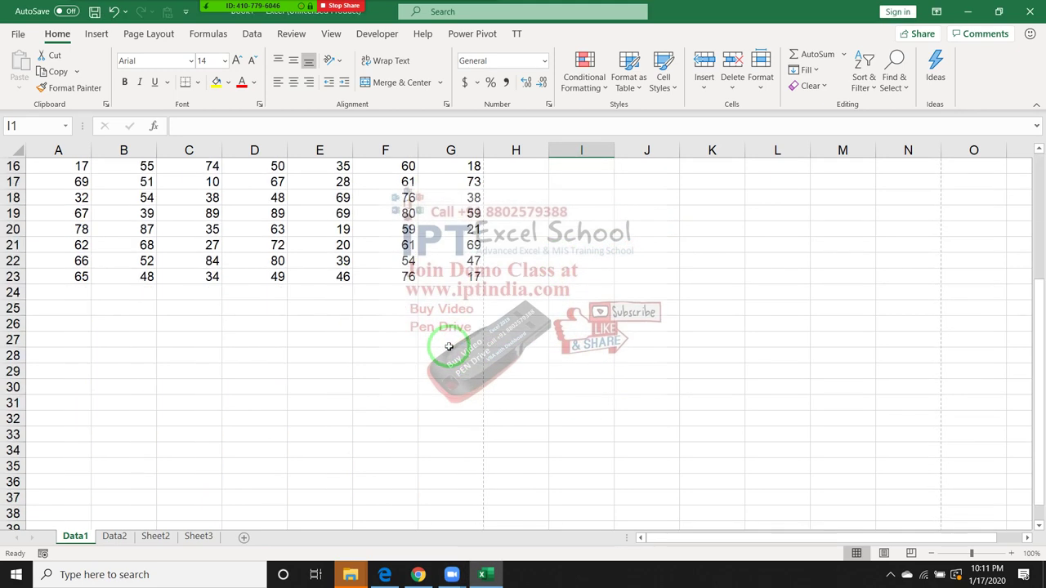
{"action": "scroll", "coordinate": [453, 349], "scroll_direction": "up", "scroll_amount": 5}
{"action": "mouse_move", "coordinate": [54, 166]}
{"action": "left_mouse_down"}
{"action": "mouse_move", "coordinate": [430, 521]}
{"action": "mouse_move", "coordinate": [435, 513]}
{"action": "left_mouse_up"}
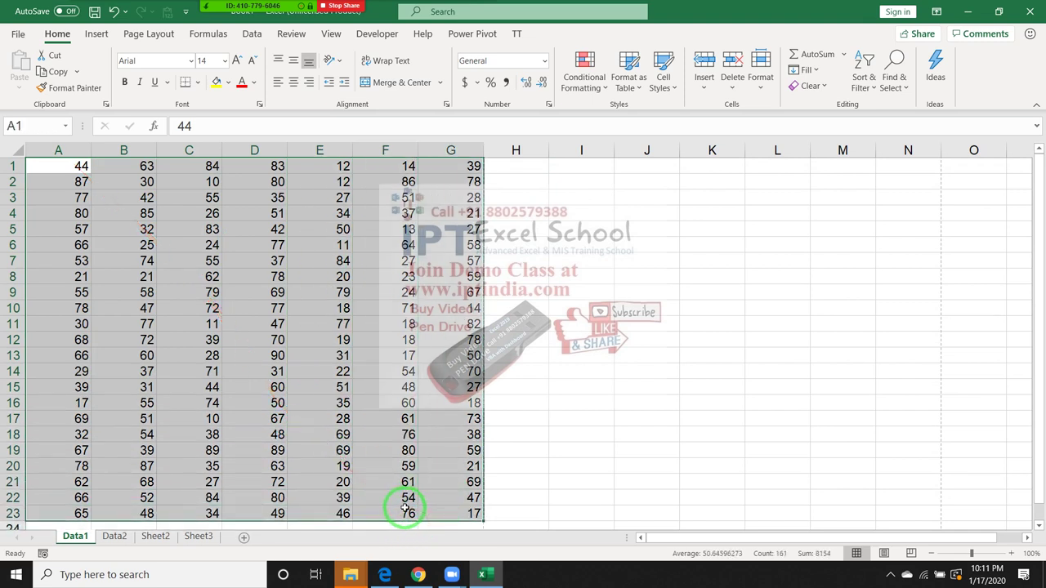
{"action": "left_click", "coordinate": [263, 450]}
{"action": "right_click", "coordinate": [75, 537]}
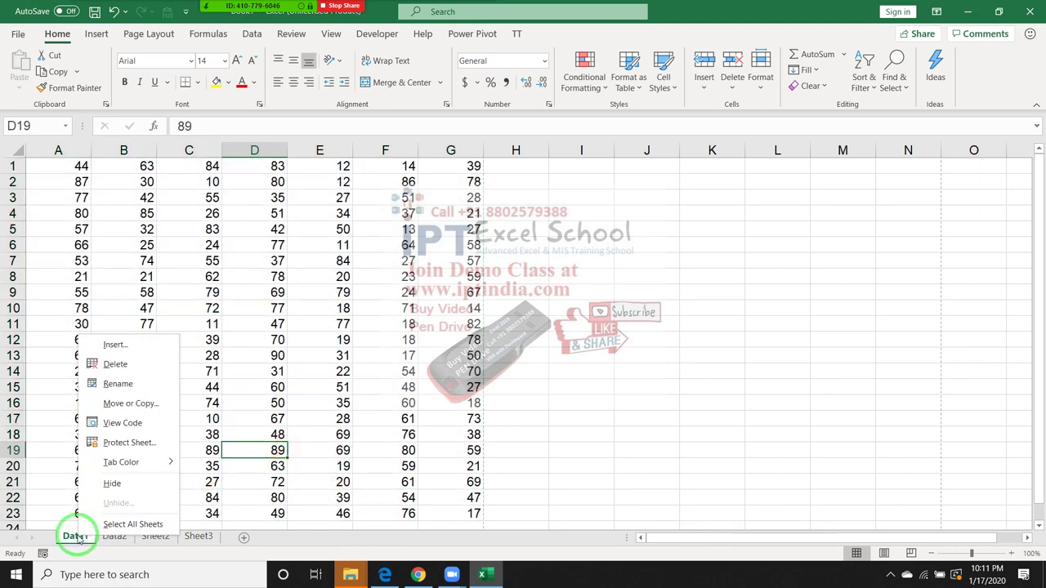
{"action": "left_click", "coordinate": [311, 318]}
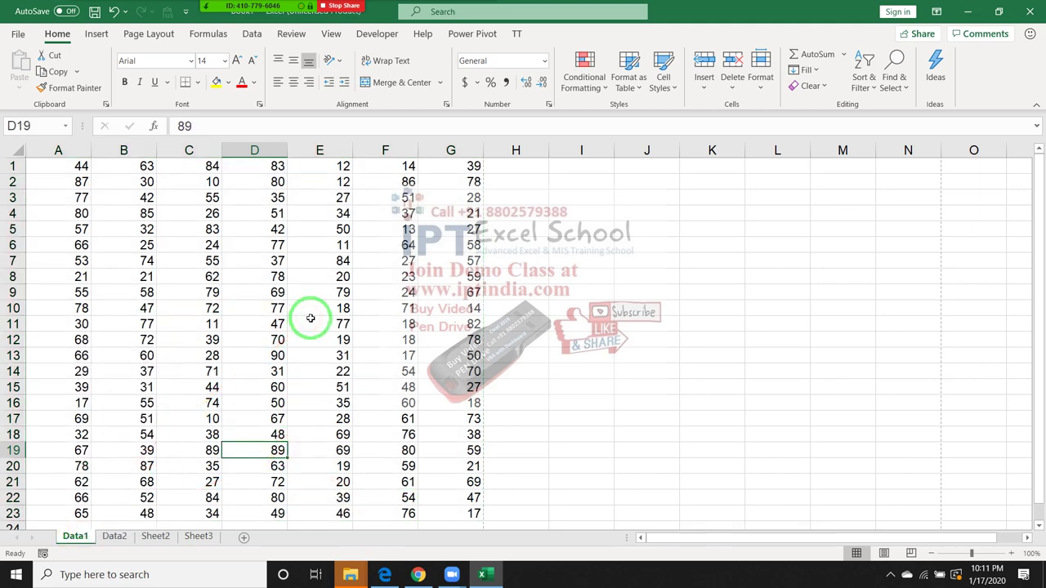
{"action": "key", "text": "ctrl+p"}
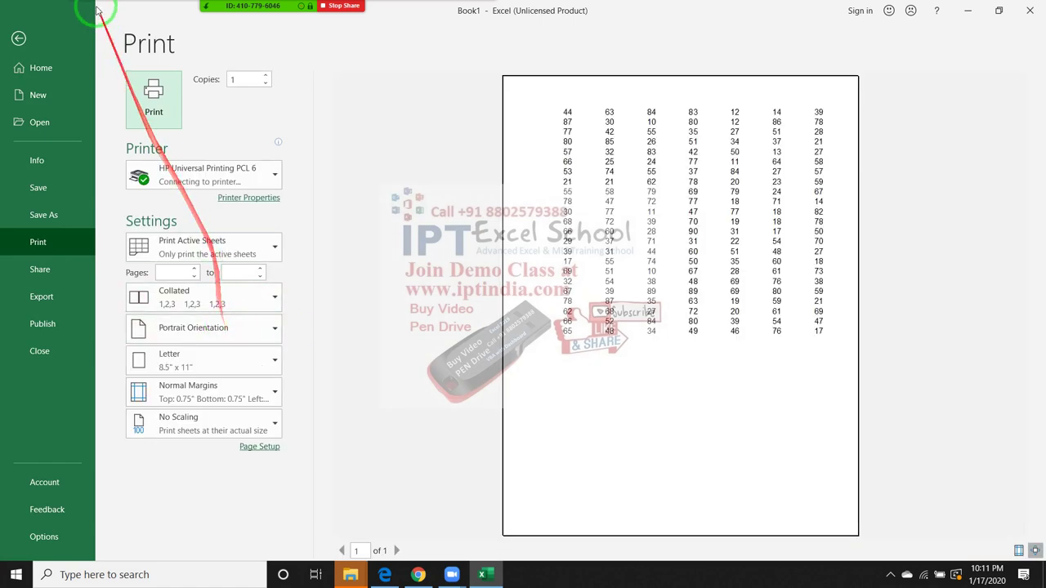
Start recording a new macro from the status bar with default settings.
{"action": "left_click", "coordinate": [18, 38]}
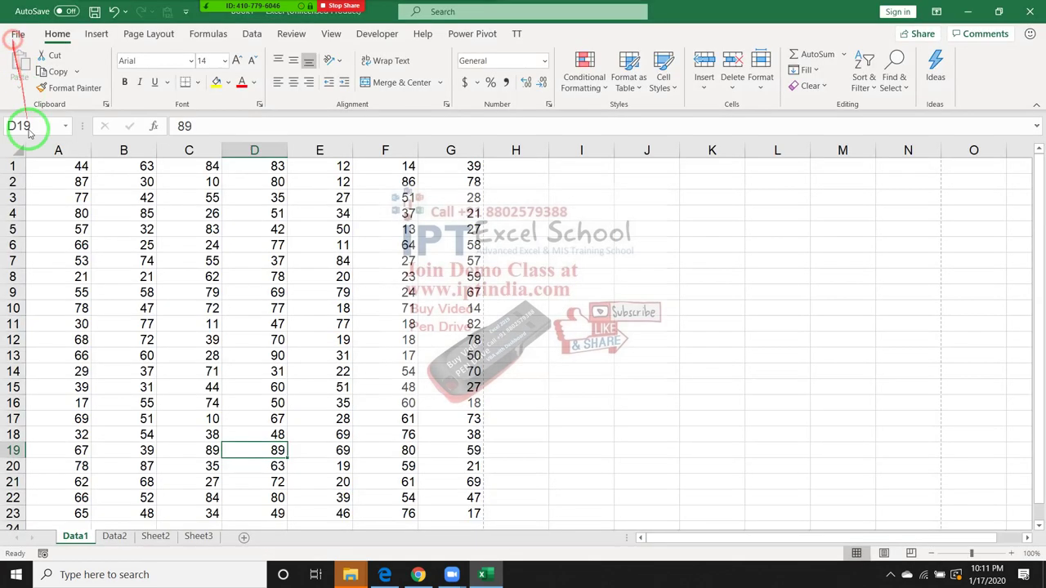
{"action": "left_click", "coordinate": [46, 555]}
{"action": "left_click", "coordinate": [830, 343]}
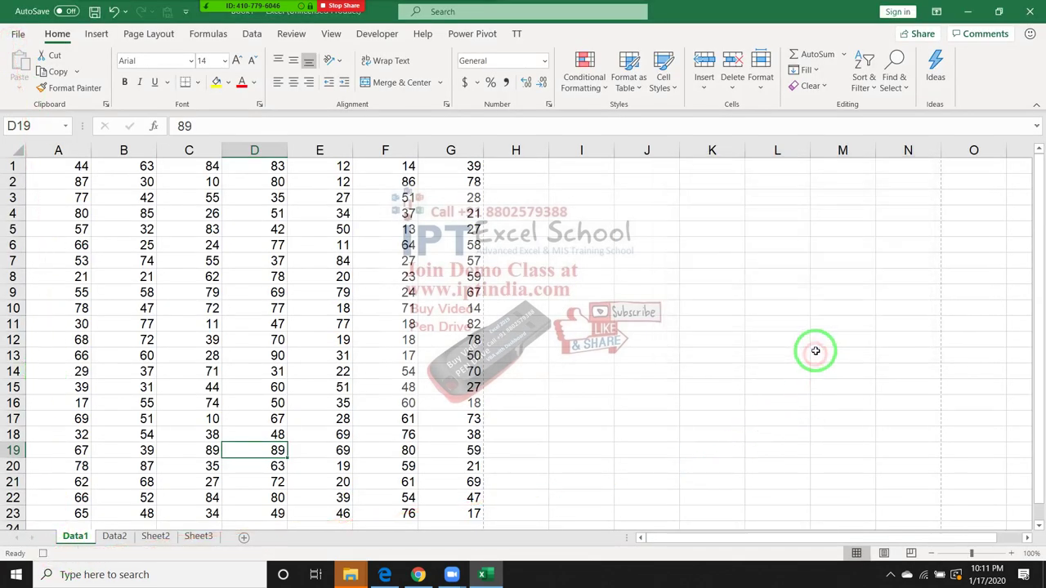
Print Data1 to the EPSON L380 Series, pages 1 to 1, on A4 paper.
{"action": "key", "text": "ctrl+p"}
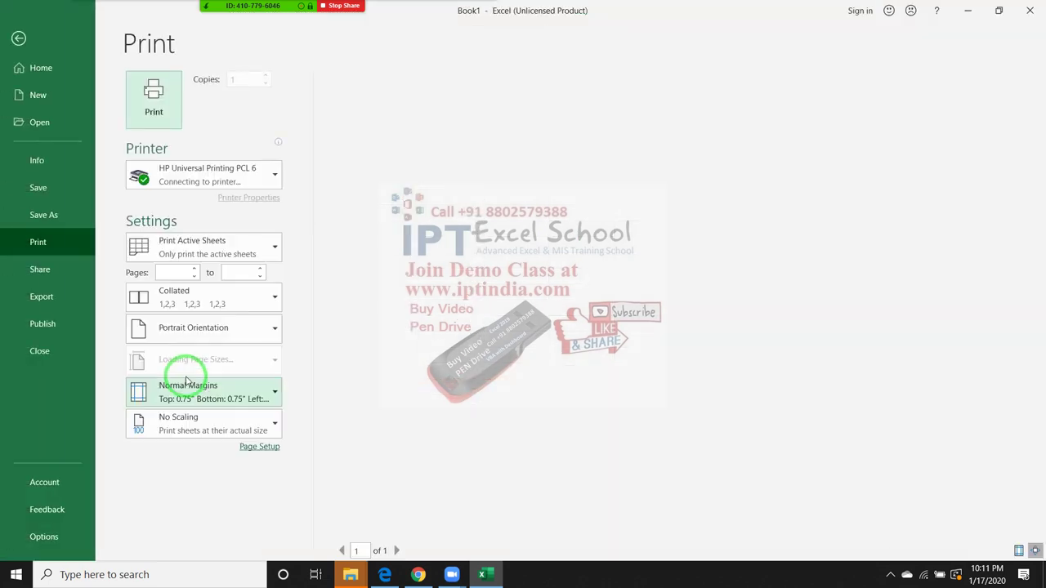
{"action": "left_click", "coordinate": [264, 172]}
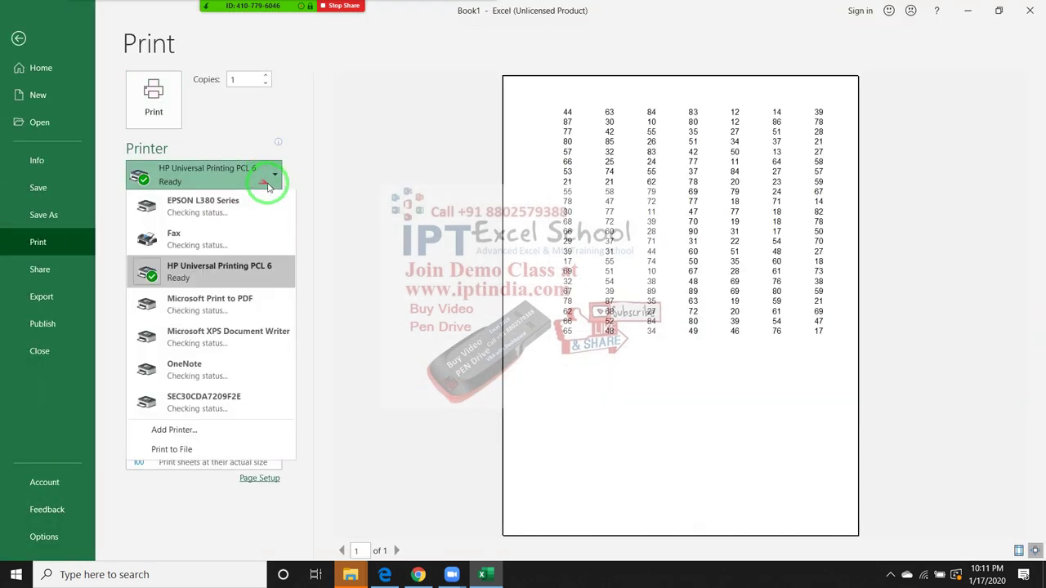
{"action": "left_click", "coordinate": [226, 215]}
{"action": "left_click", "coordinate": [187, 272]}
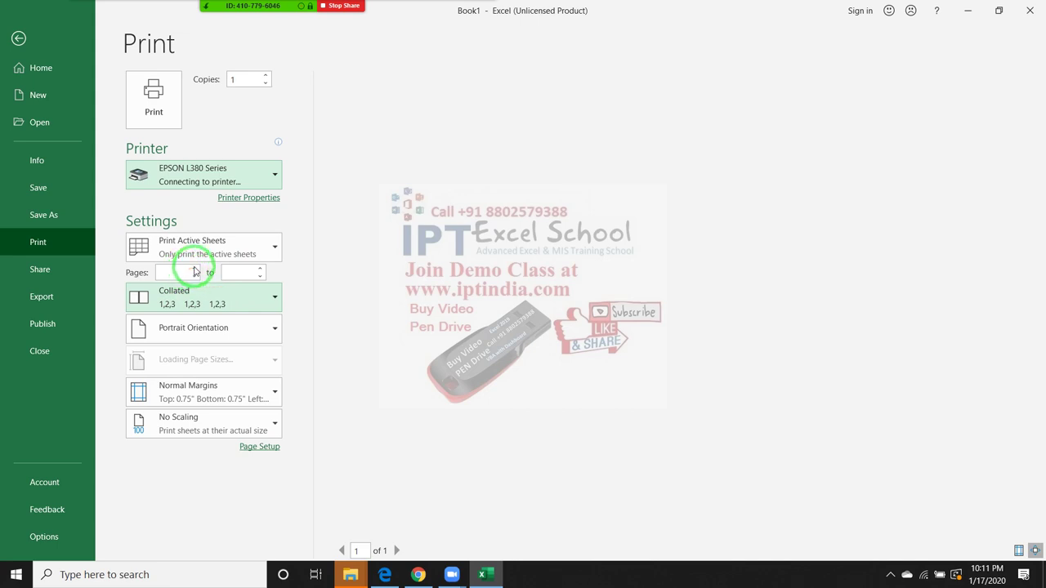
{"action": "type", "text": "1"}
{"action": "left_click", "coordinate": [249, 272]}
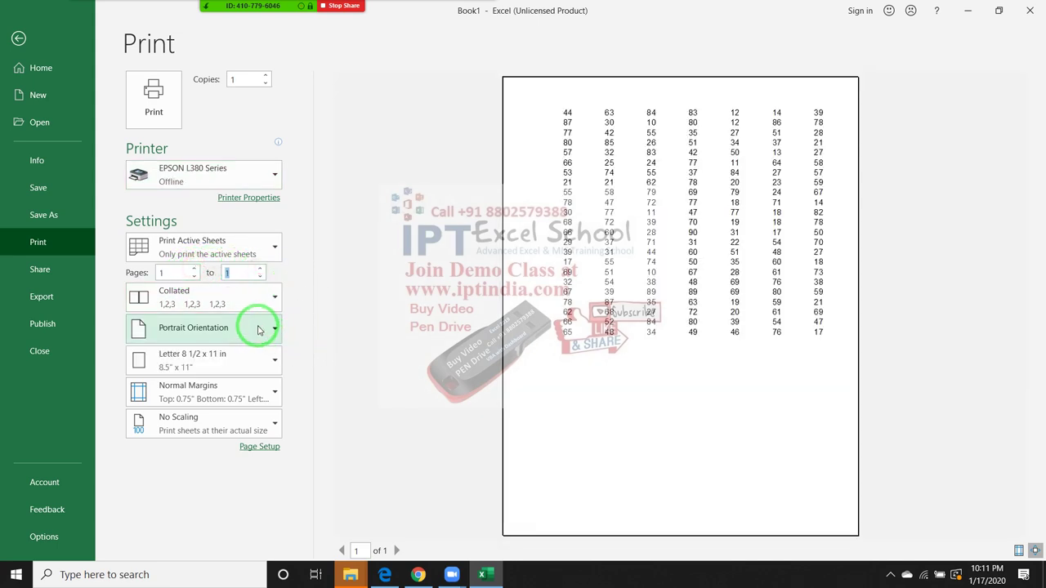
{"action": "left_click", "coordinate": [242, 364]}
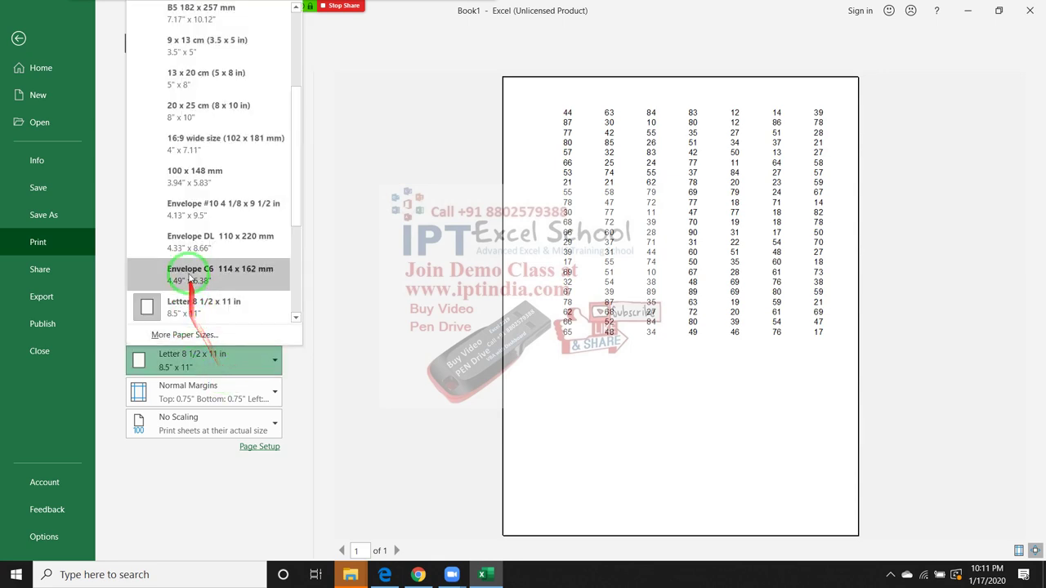
{"action": "scroll", "coordinate": [250, 235], "scroll_direction": "up", "scroll_amount": 5}
{"action": "left_click", "coordinate": [205, 16]}
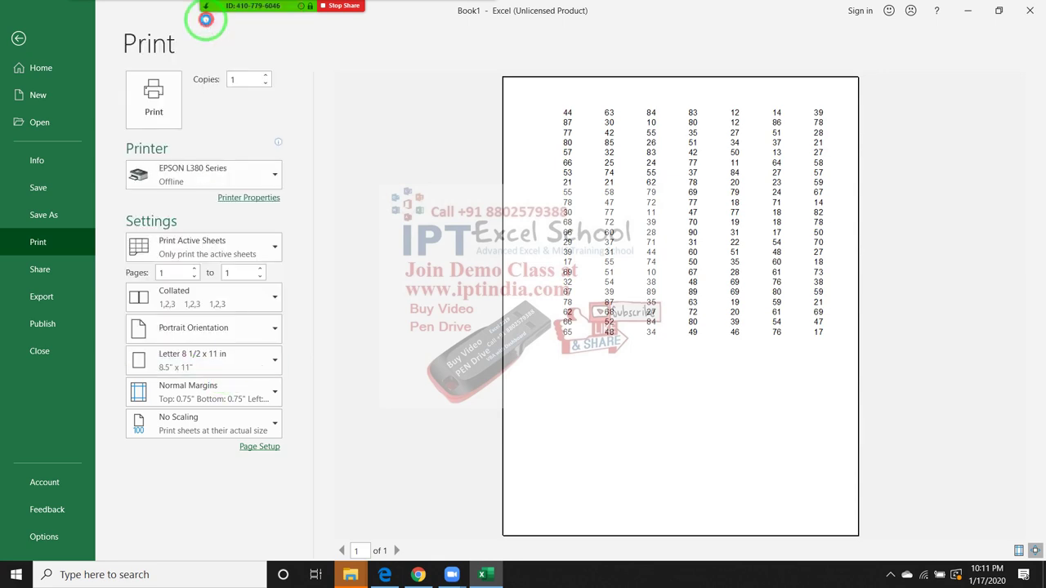
{"action": "left_click", "coordinate": [166, 127]}
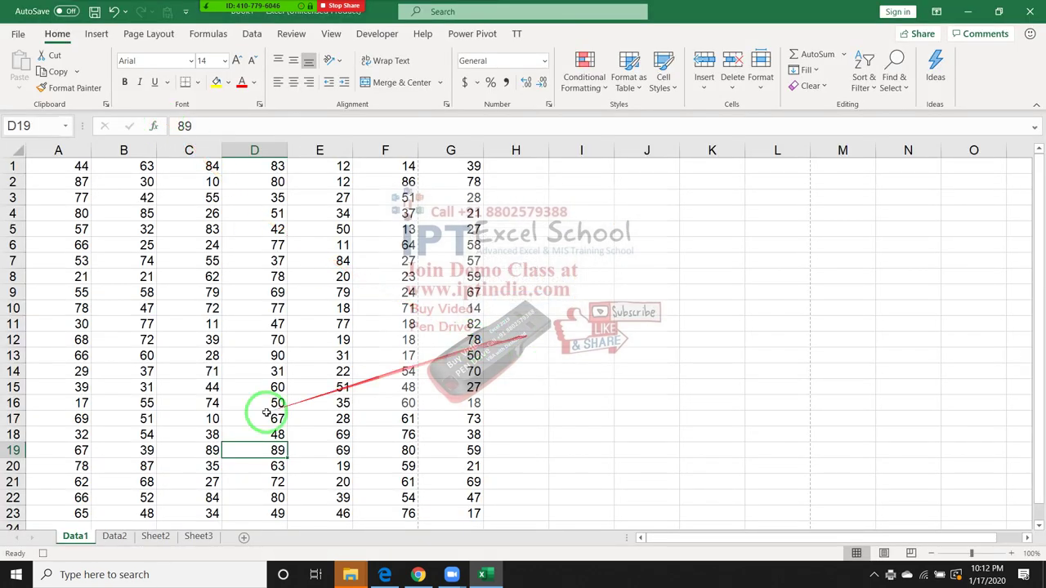
Open the Visual Basic editor and display Module1's recorded Macro1 code.
{"action": "left_click", "coordinate": [382, 32]}
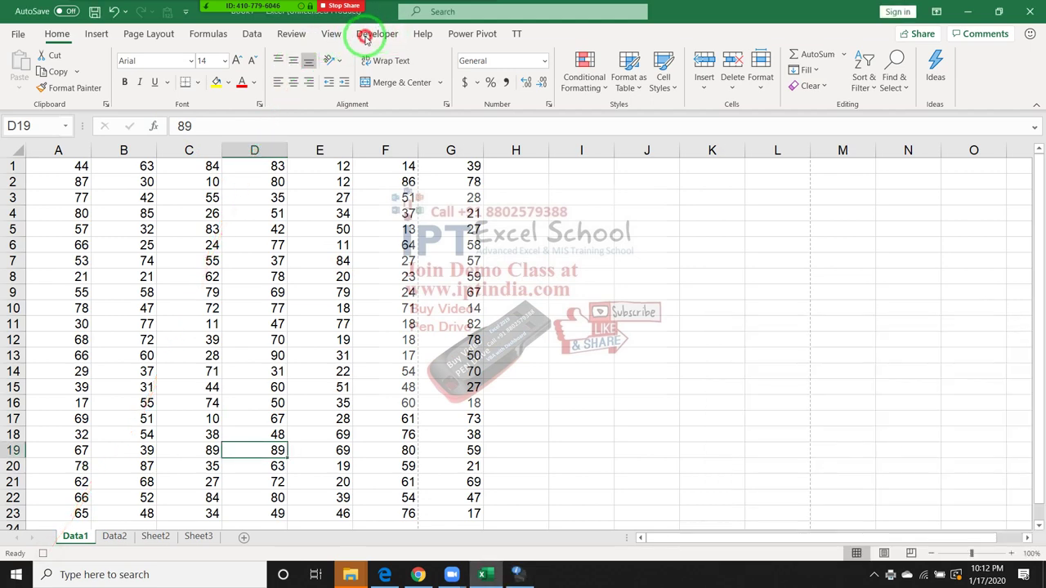
{"action": "left_click", "coordinate": [376, 34]}
{"action": "left_click", "coordinate": [19, 67]}
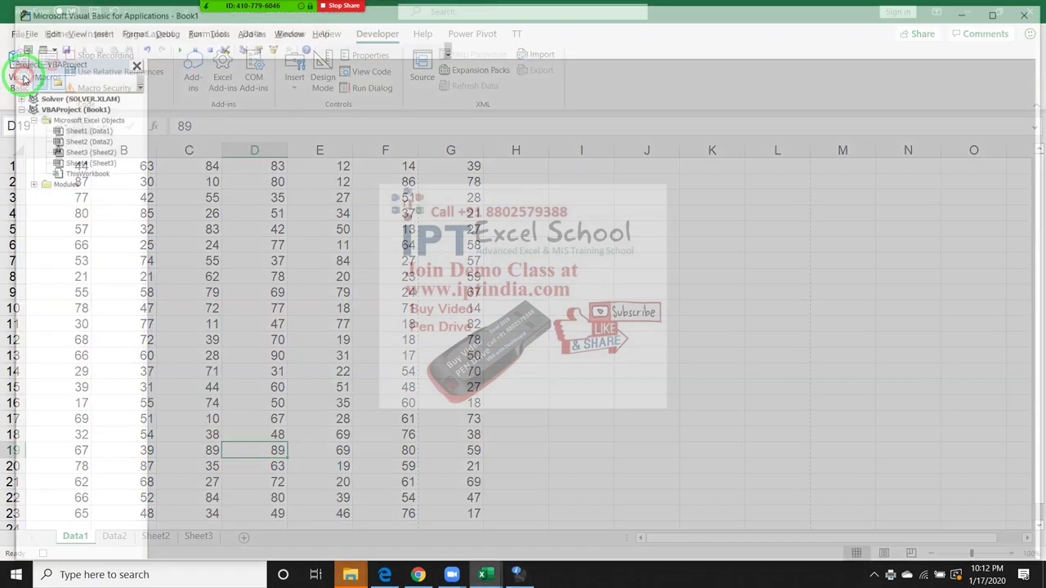
{"action": "double_click", "coordinate": [57, 183]}
{"action": "left_click", "coordinate": [63, 193]}
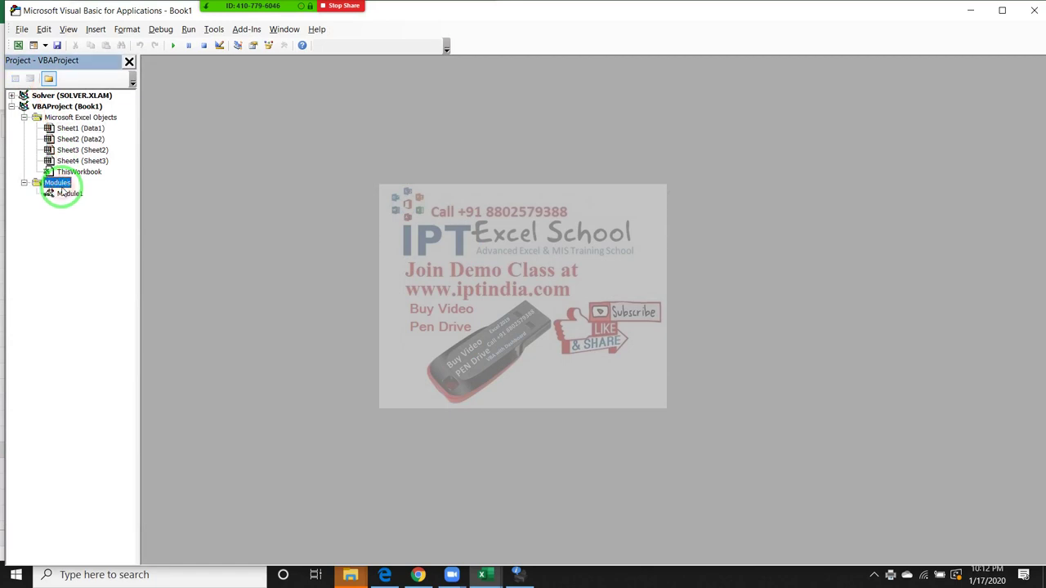
{"action": "double_click", "coordinate": [64, 193]}
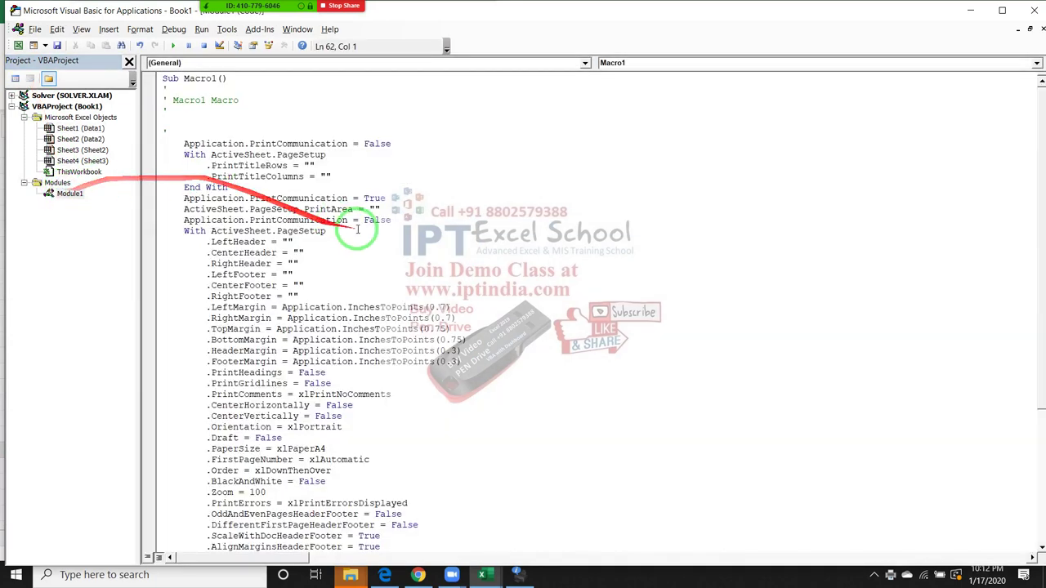
Delete the PrintTitleRows/PrintTitleColumns With block from Macro1.
{"action": "left_click", "coordinate": [500, 229]}
{"action": "scroll", "coordinate": [498, 245], "scroll_direction": "down", "scroll_amount": 5}
{"action": "scroll", "coordinate": [494, 269], "scroll_direction": "down", "scroll_amount": 1}
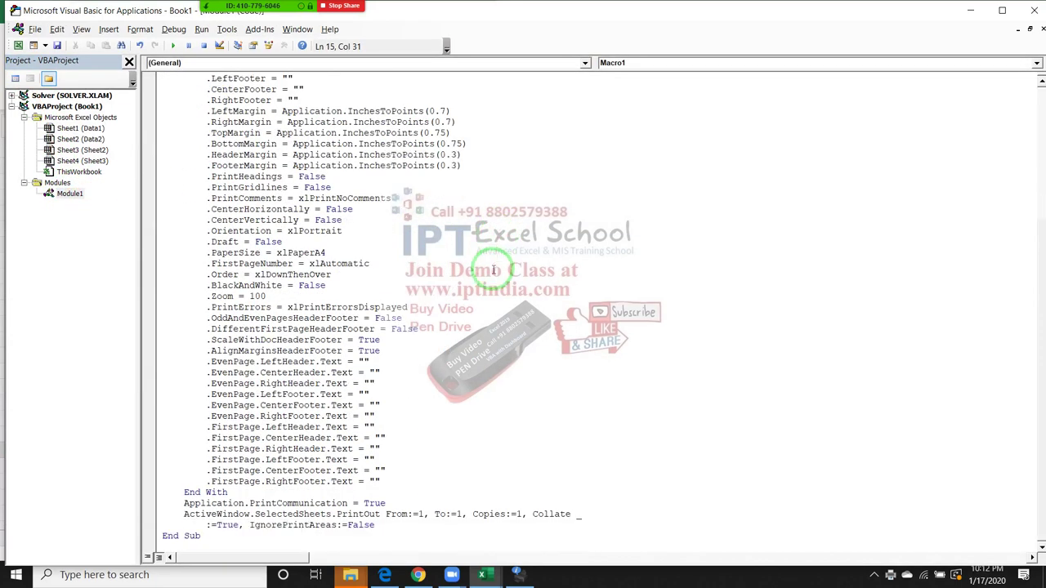
{"action": "scroll", "coordinate": [494, 269], "scroll_direction": "up", "scroll_amount": 6}
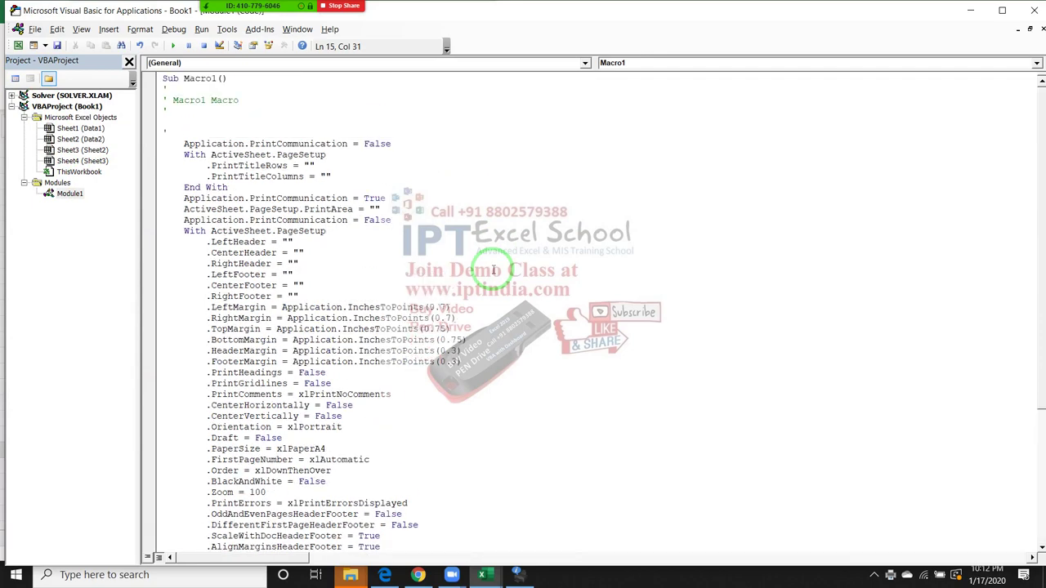
{"action": "left_click_drag", "start_coordinate": [180, 144], "coordinate": [357, 144]}
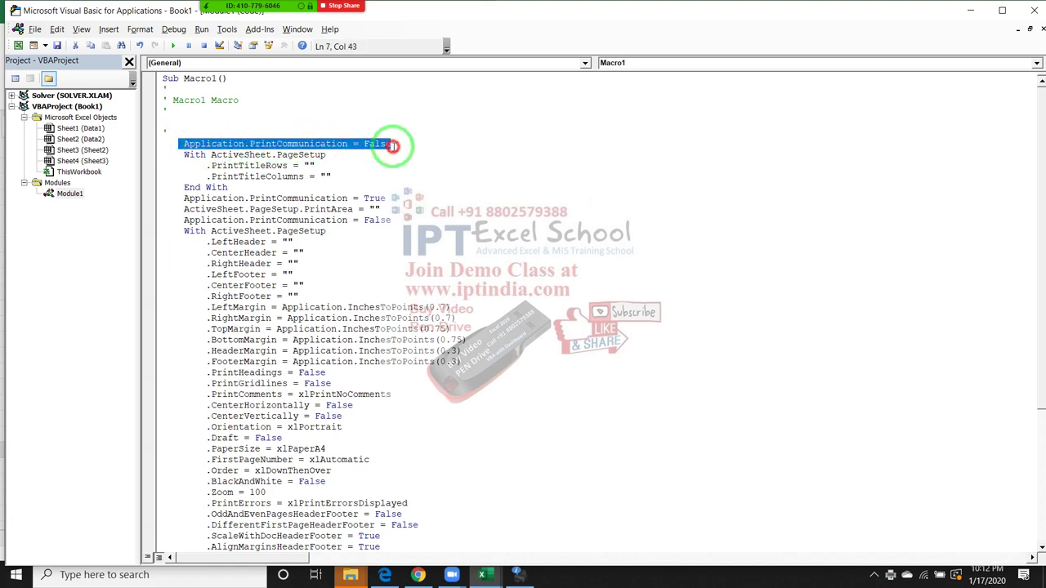
{"action": "mouse_move", "coordinate": [357, 144]}
{"action": "left_mouse_down"}
{"action": "mouse_move", "coordinate": [398, 159]}
{"action": "mouse_move", "coordinate": [407, 186]}
{"action": "left_mouse_up"}
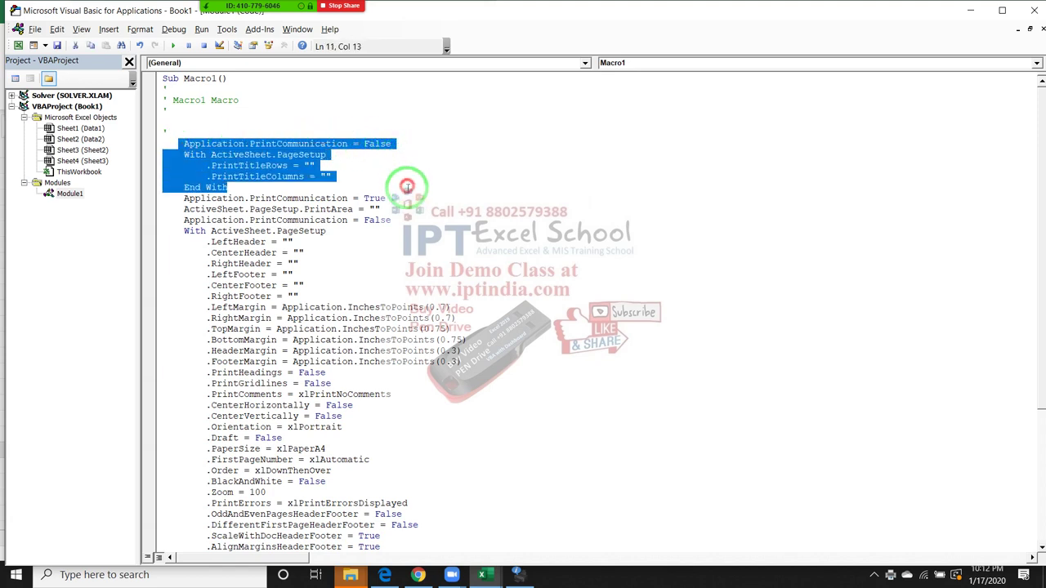
{"action": "key", "text": "Delete"}
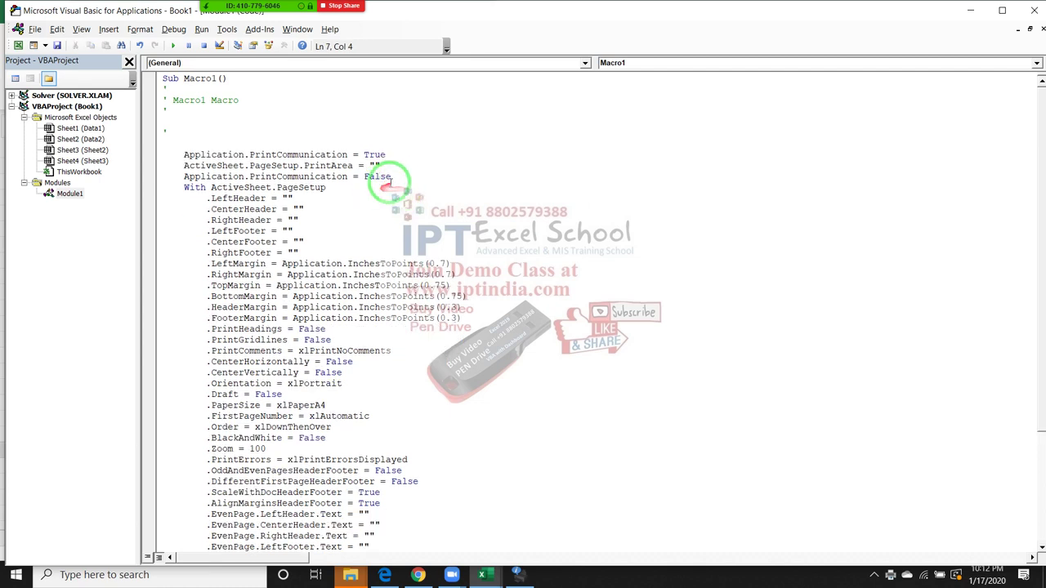
Select the remaining recorded page-setup code down to End With.
{"action": "left_click", "coordinate": [395, 176]}
{"action": "left_click_drag", "start_coordinate": [253, 155], "coordinate": [179, 152]}
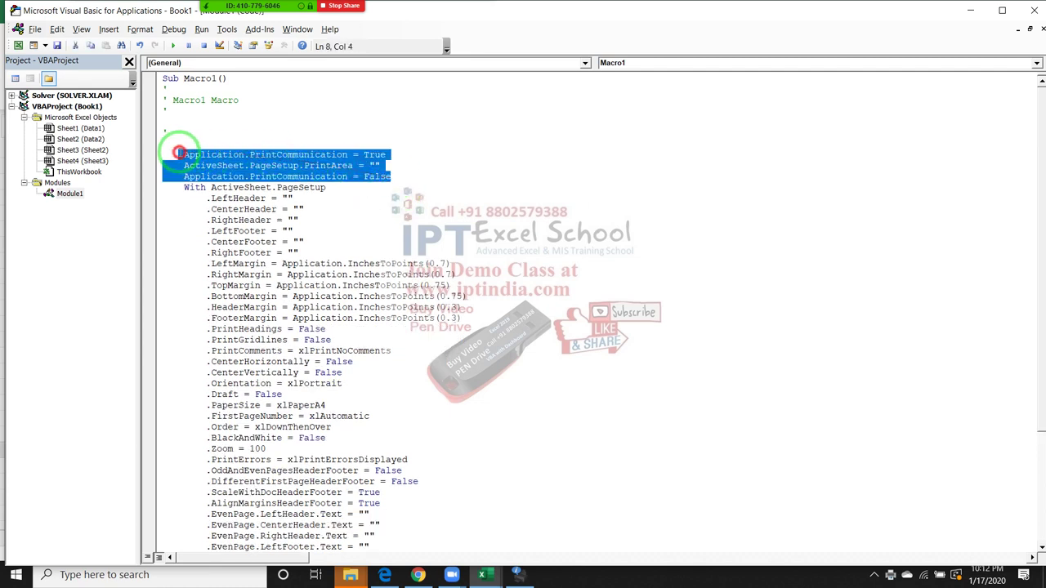
{"action": "scroll", "coordinate": [210, 196], "scroll_direction": "down", "scroll_amount": 5}
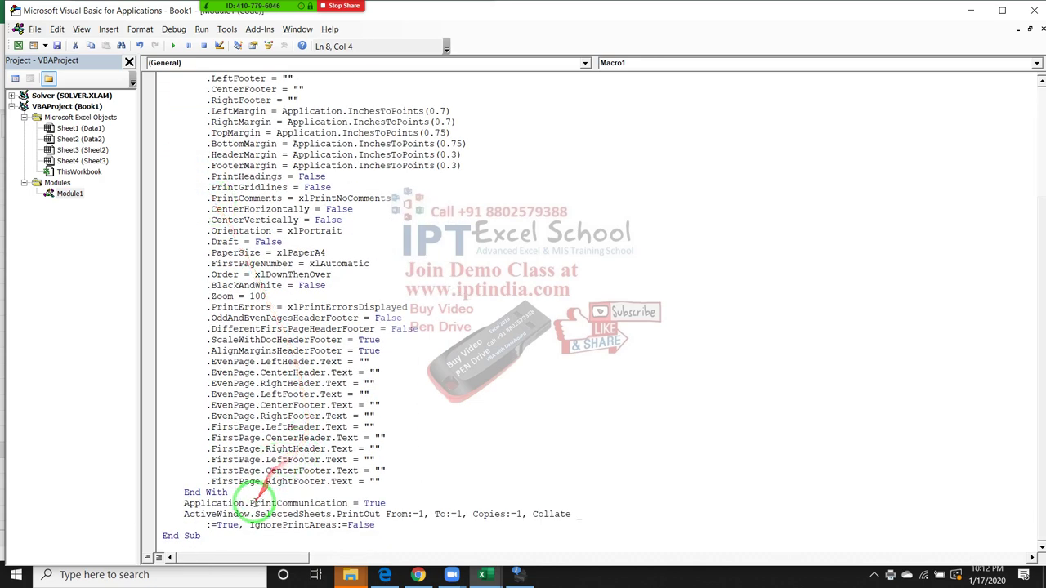
{"action": "mouse_move", "coordinate": [228, 492]}
{"action": "left_mouse_down"}
{"action": "mouse_move", "coordinate": [189, 296]}
{"action": "mouse_move", "coordinate": [180, 174]}
{"action": "left_mouse_up"}
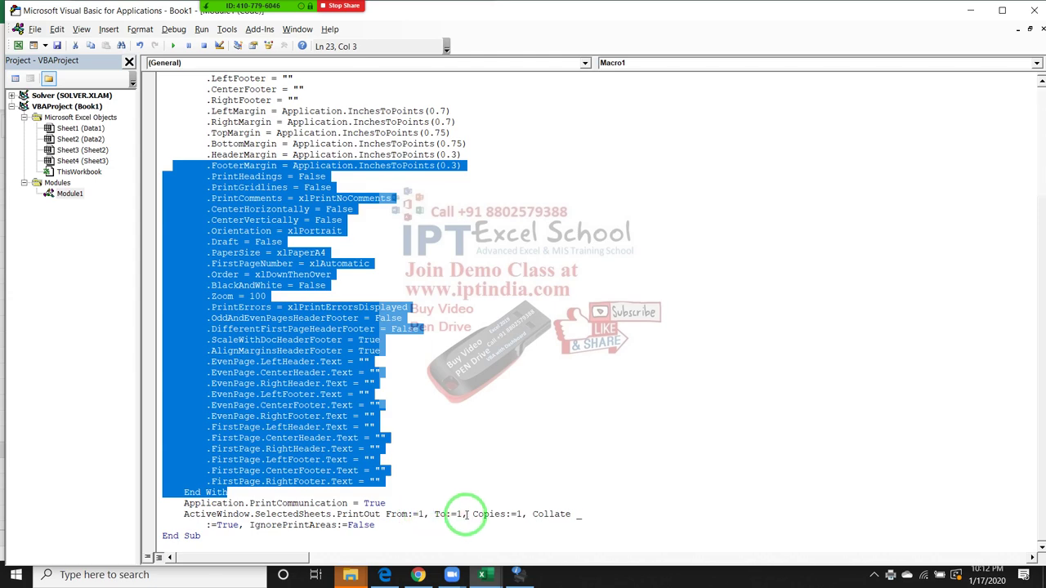
{"action": "left_click", "coordinate": [303, 524]}
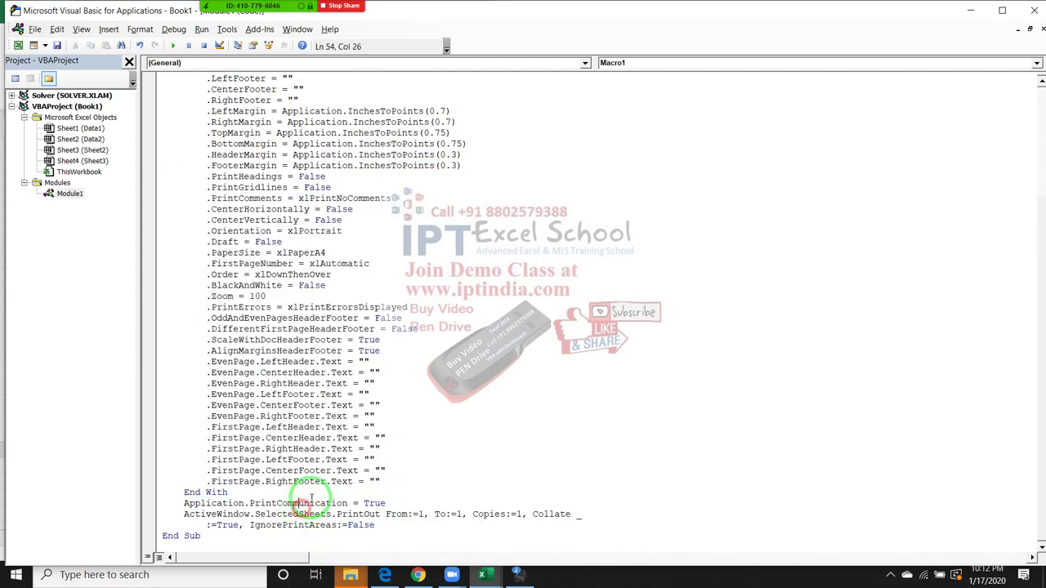
{"action": "scroll", "coordinate": [313, 499], "scroll_direction": "up", "scroll_amount": 4}
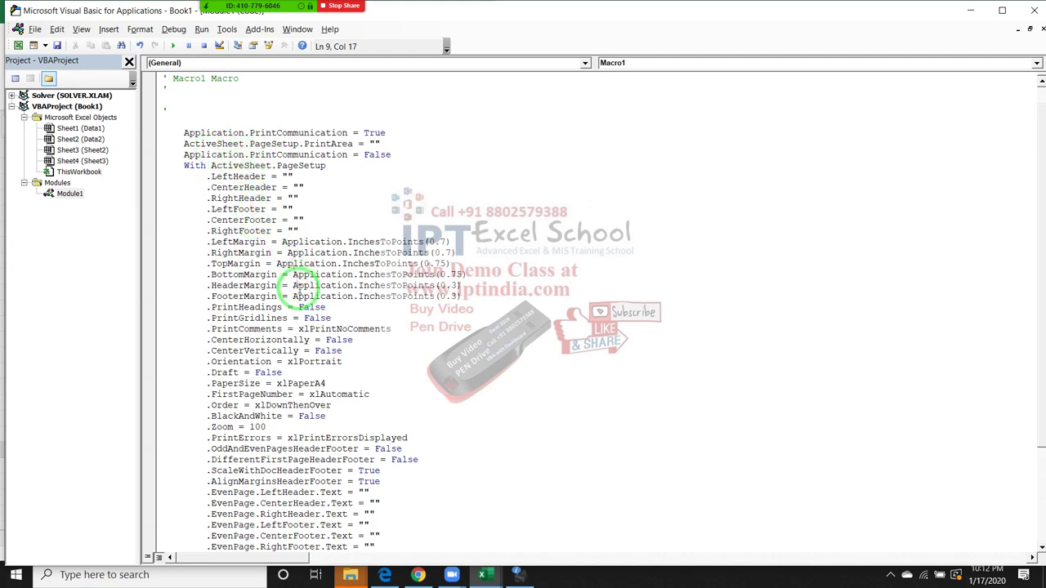
{"action": "left_click_drag", "start_coordinate": [301, 328], "coordinate": [392, 333]}
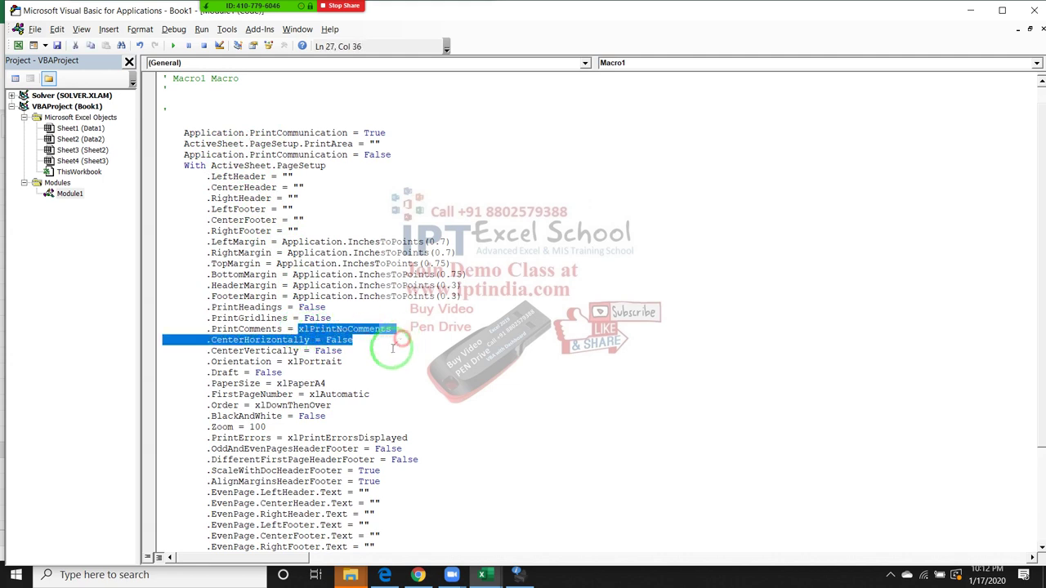
{"action": "left_click", "coordinate": [362, 394]}
{"action": "scroll", "coordinate": [354, 415], "scroll_direction": "down", "scroll_amount": 2}
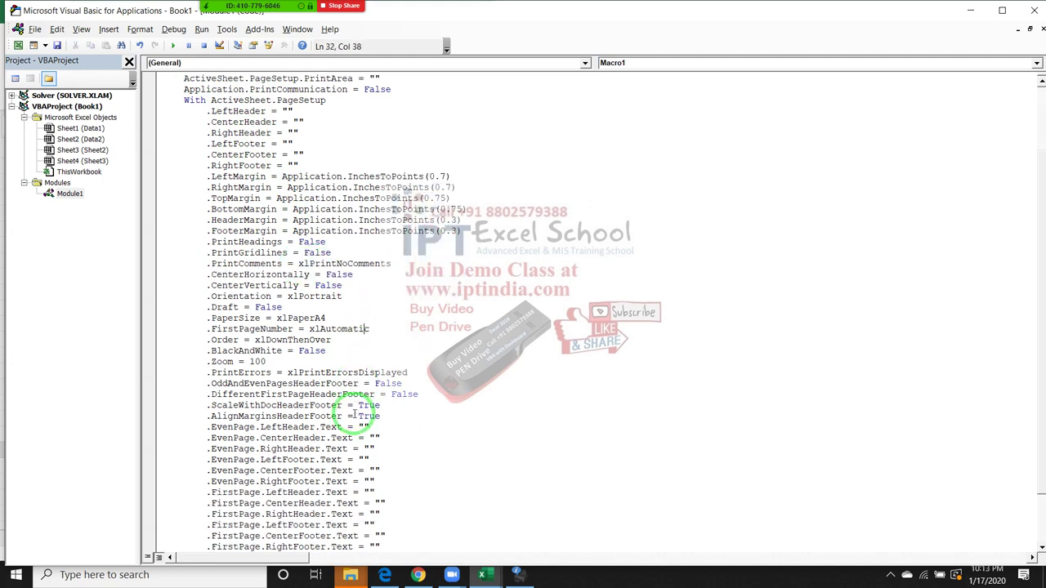
{"action": "scroll", "coordinate": [303, 431], "scroll_direction": "down", "scroll_amount": 2}
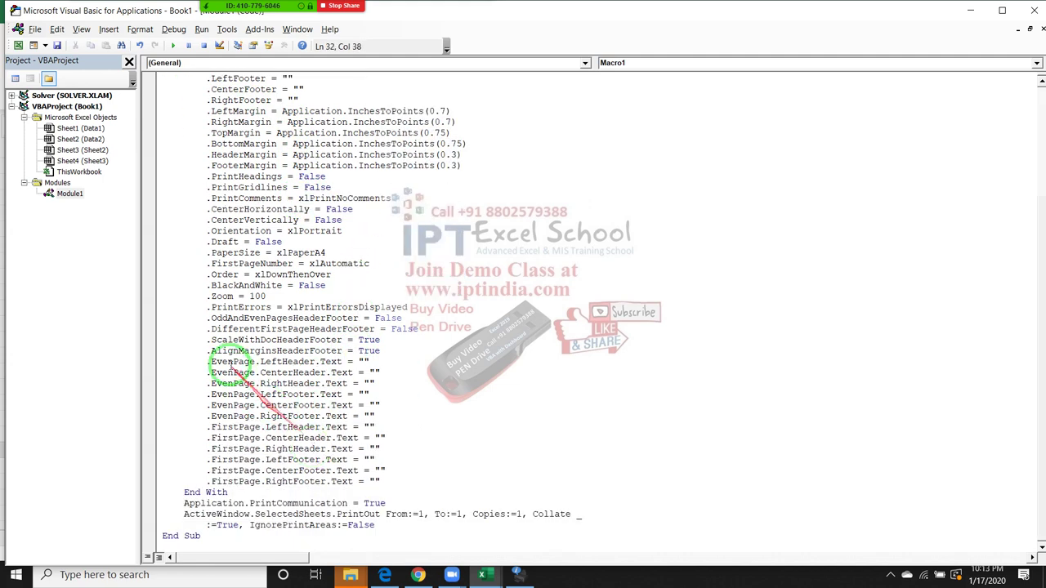
{"action": "left_click_drag", "start_coordinate": [210, 340], "coordinate": [303, 419]}
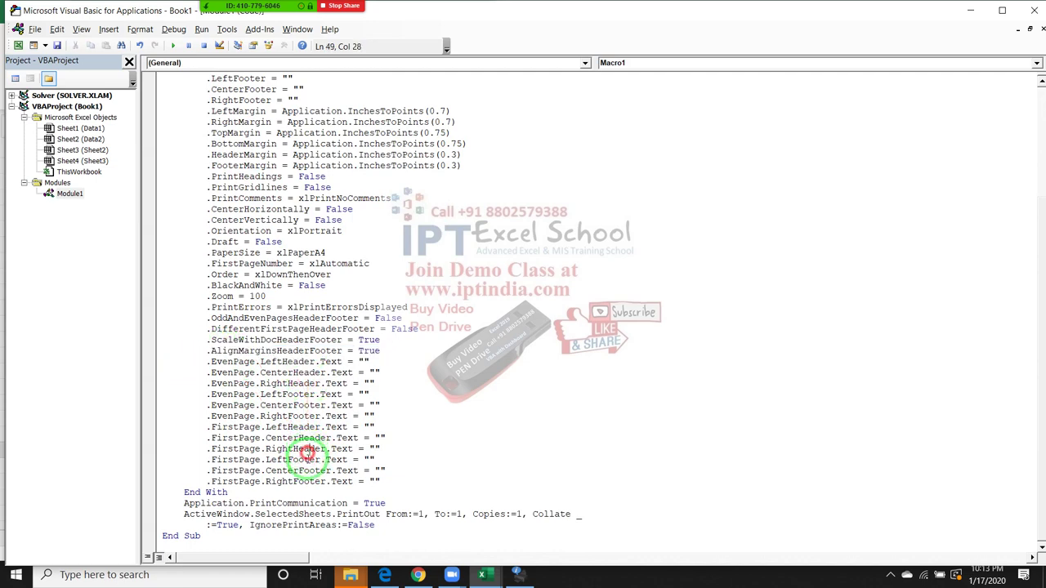
{"action": "left_click", "coordinate": [309, 470]}
{"action": "mouse_move", "coordinate": [228, 492]}
{"action": "left_mouse_down"}
{"action": "mouse_move", "coordinate": [219, 63]}
{"action": "mouse_move", "coordinate": [166, 98]}
{"action": "left_mouse_up"}
Delete the page-setup code, the Sub Macro1() header and comments, and the PrintCommunication line.
{"action": "key", "text": "Delete"}
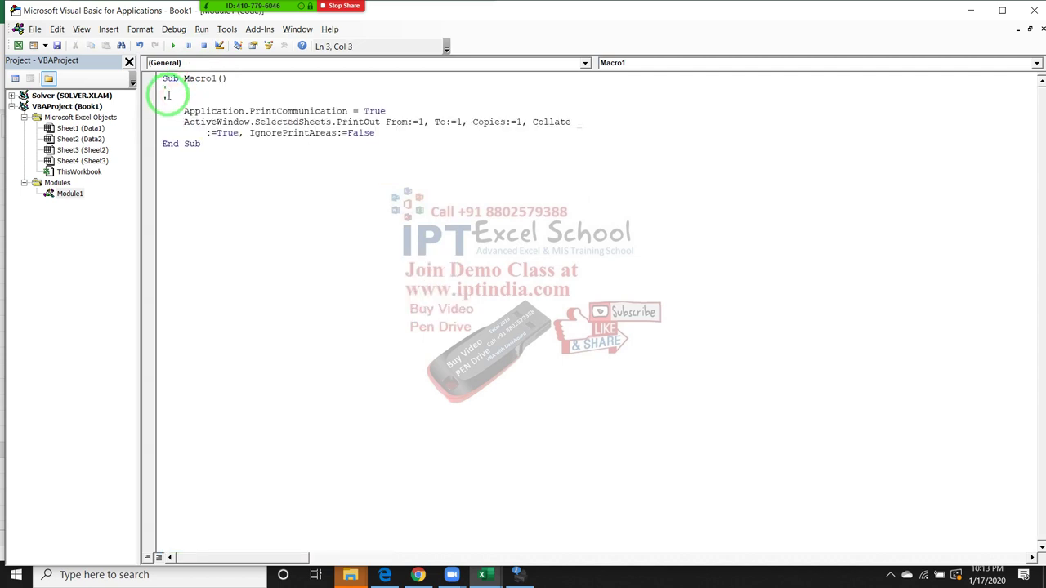
{"action": "left_click_drag", "start_coordinate": [167, 98], "coordinate": [157, 78]}
{"action": "key", "text": "Delete"}
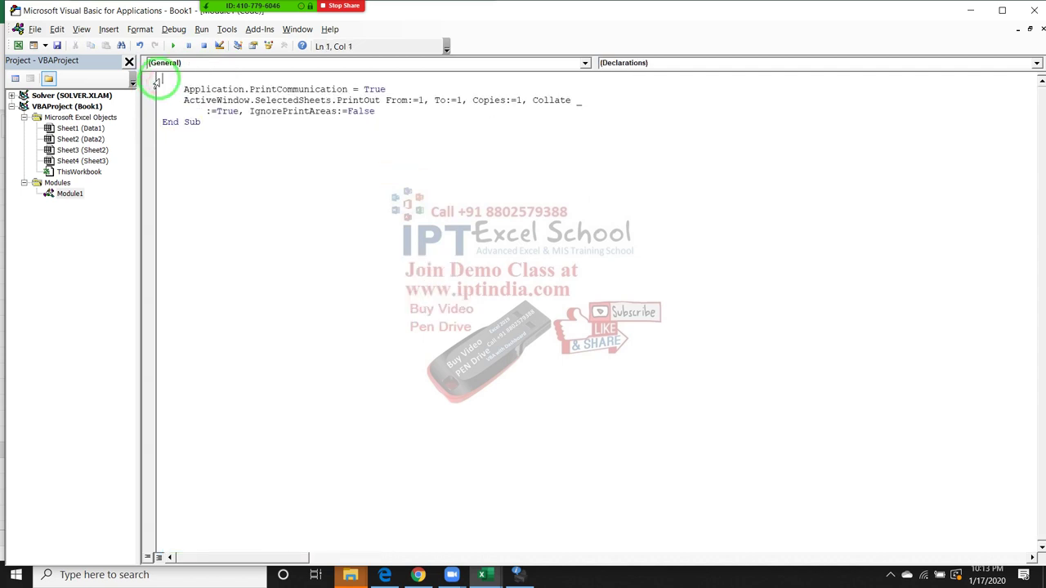
{"action": "left_click", "coordinate": [249, 111]}
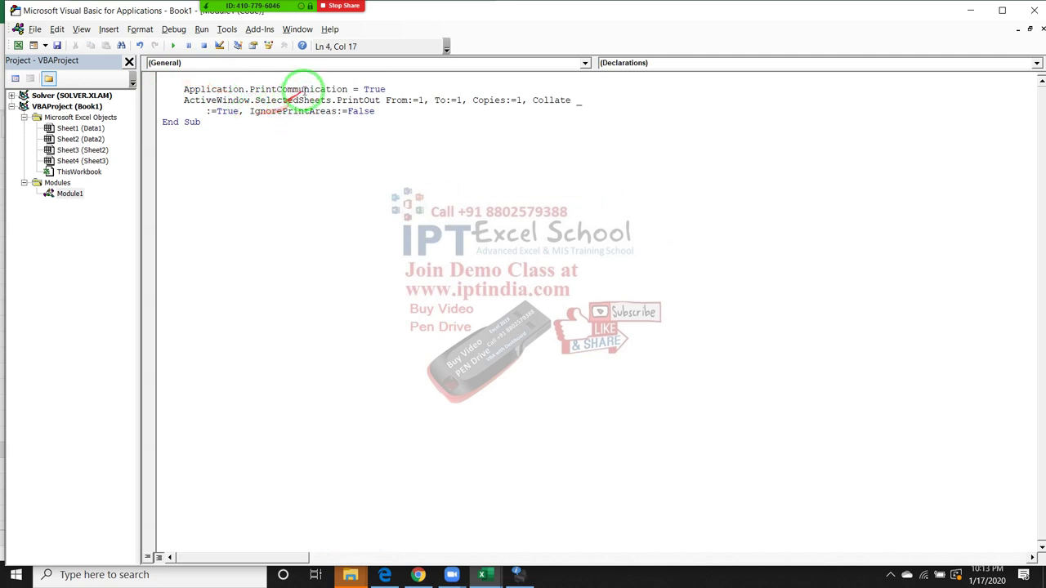
{"action": "left_click_drag", "start_coordinate": [390, 89], "coordinate": [171, 87]}
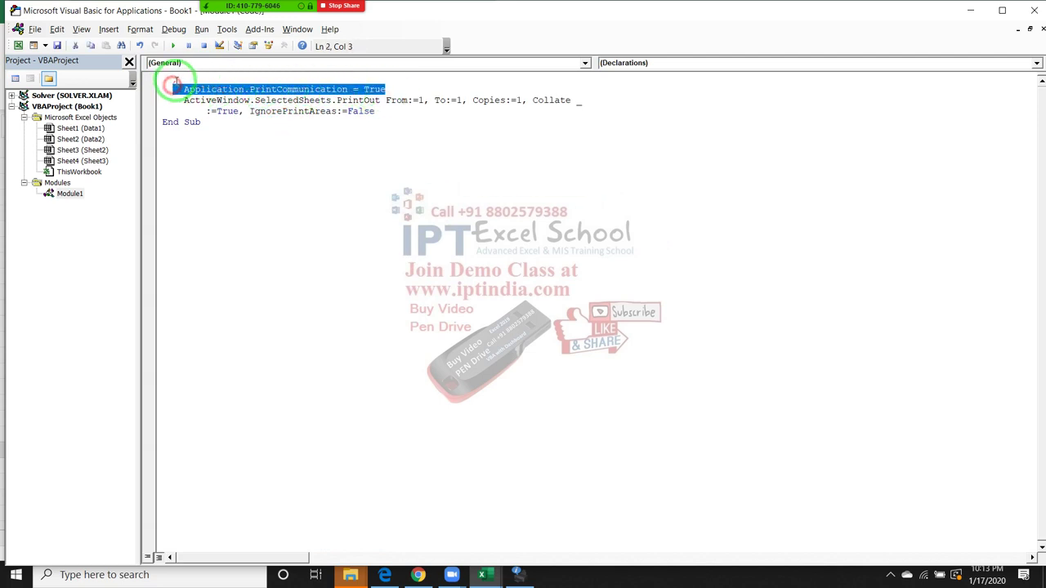
{"action": "key", "text": "Delete"}
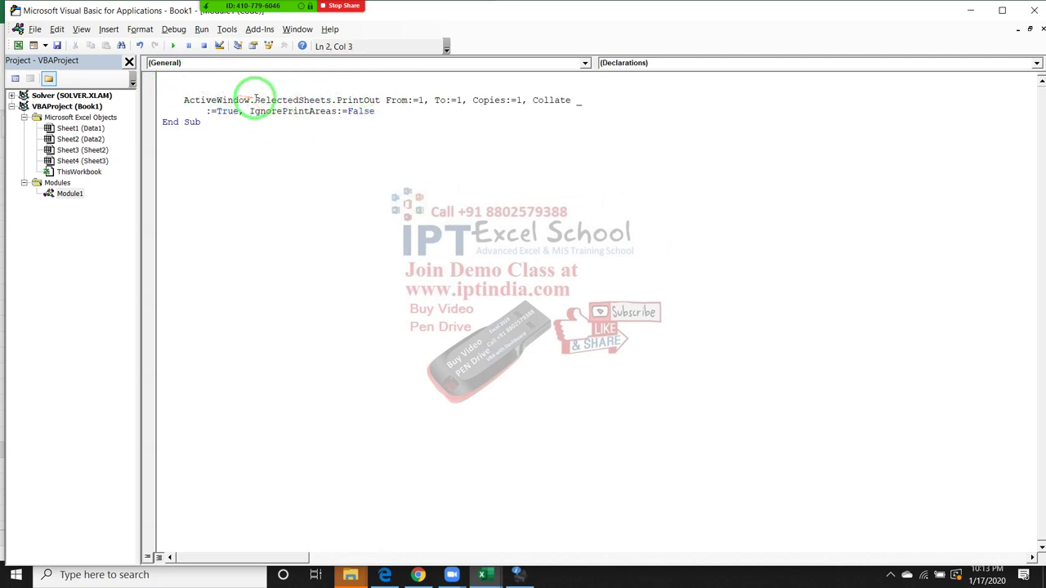
Walk through the SelectedSheets.PrintOut arguments (From, Copies, Collate), ending at the start of End Sub.
{"action": "left_click_drag", "start_coordinate": [255, 100], "coordinate": [317, 110]}
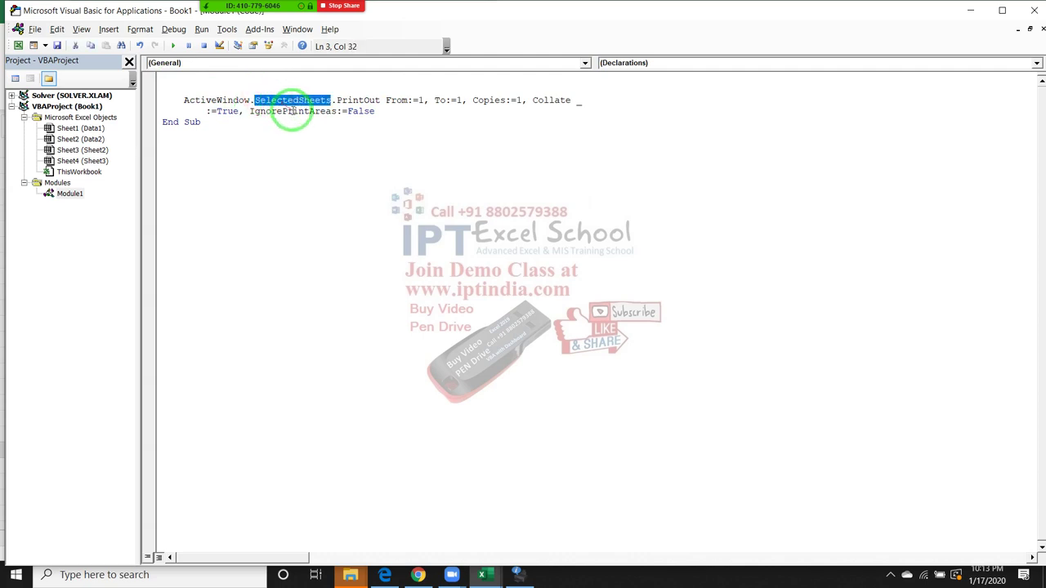
{"action": "double_click", "coordinate": [359, 100]}
{"action": "left_click_drag", "start_coordinate": [407, 99], "coordinate": [418, 100]}
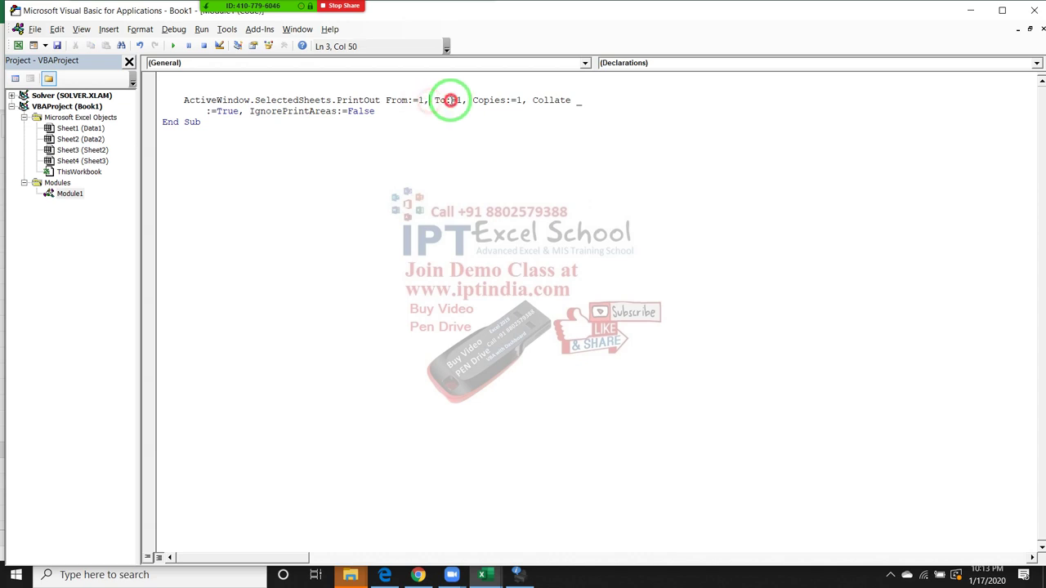
{"action": "left_click", "coordinate": [482, 100]}
{"action": "left_click", "coordinate": [549, 102]}
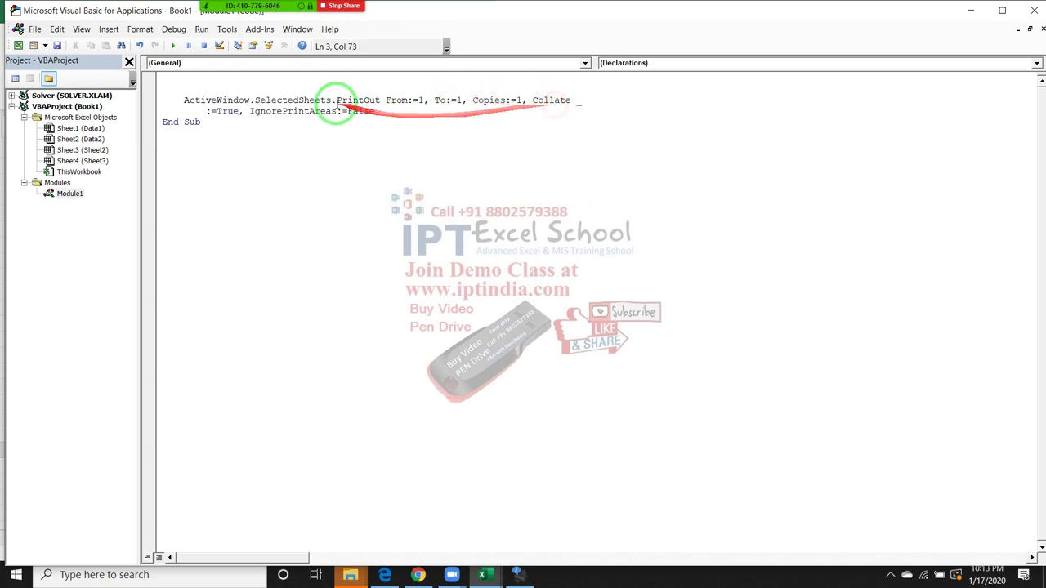
{"action": "left_click", "coordinate": [292, 101]}
{"action": "left_click", "coordinate": [154, 122]}
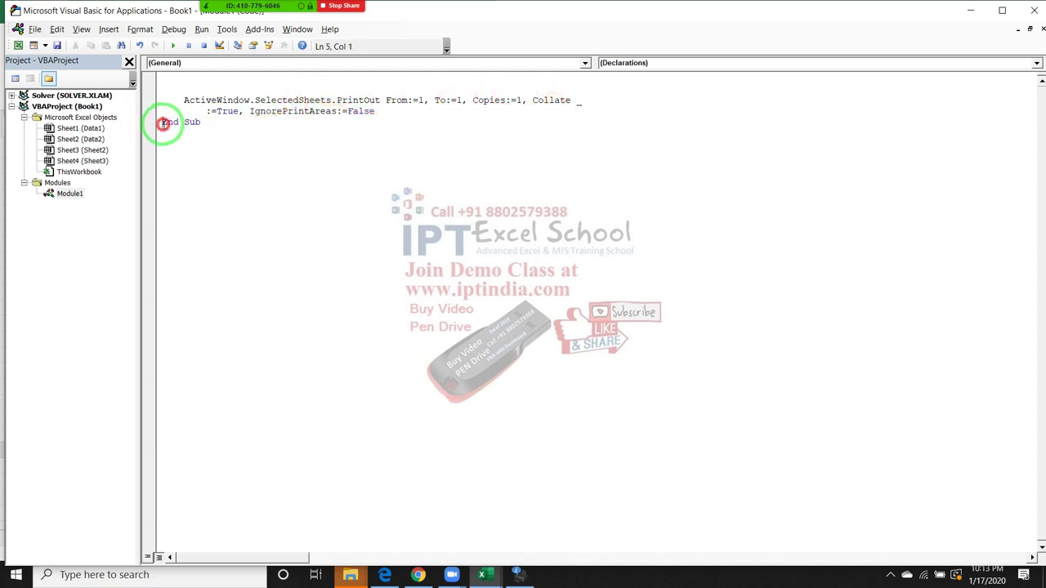
Add a line above End Sub reading sheet1.PrintOut 1,1,1,false, using IntelliSense.
{"action": "key", "text": "Return"}
{"action": "key", "text": "Return"}
{"action": "key", "text": "Return"}
{"action": "type", "text": "sheet1"}
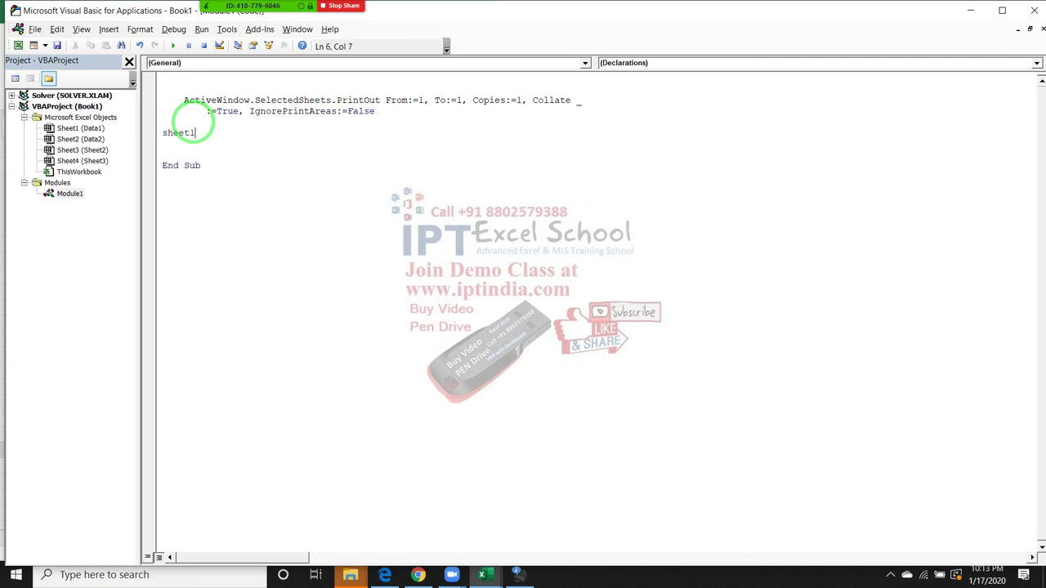
{"action": "type", "text": ".pri"}
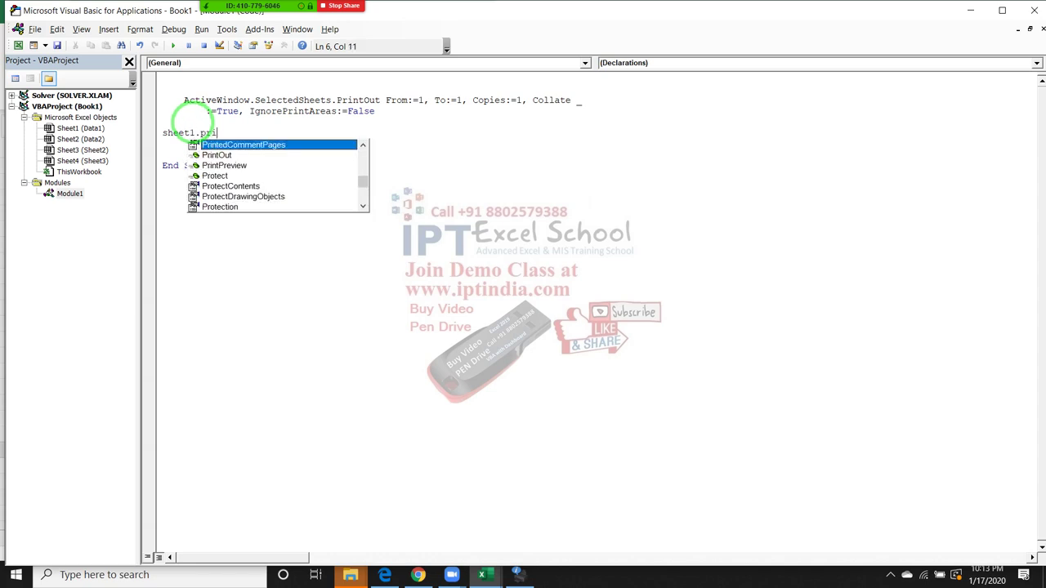
{"action": "key", "text": "Down"}
{"action": "key", "text": "Tab"}
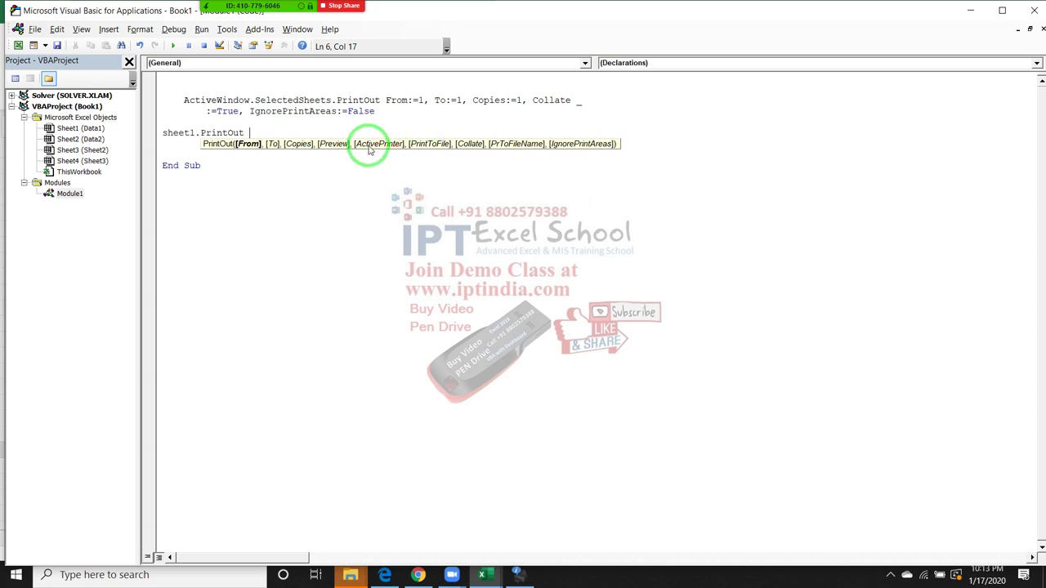
{"action": "type", "text": "1,"}
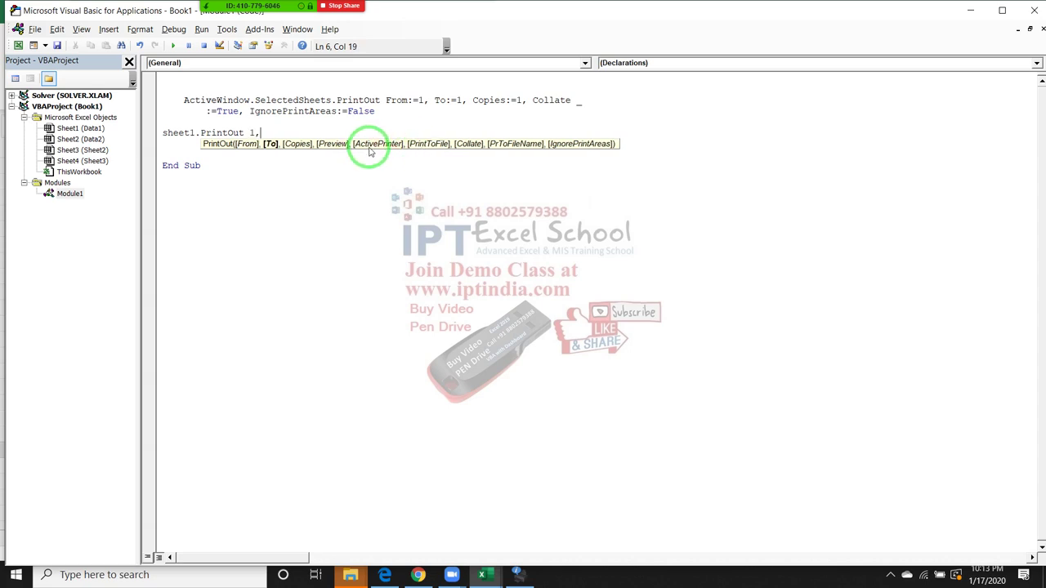
{"action": "type", "text": "1,1"}
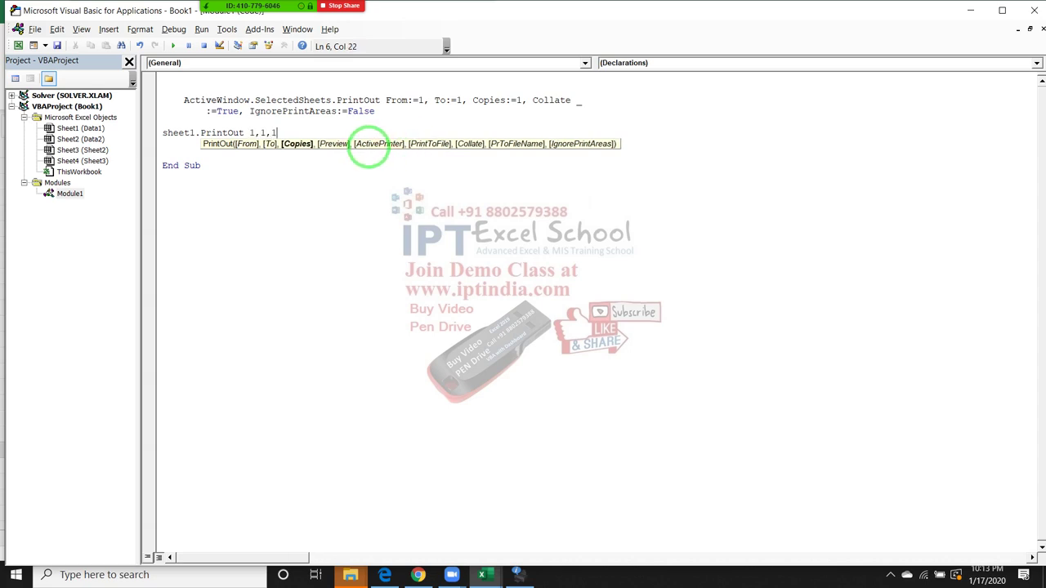
{"action": "type", "text": ",false"}
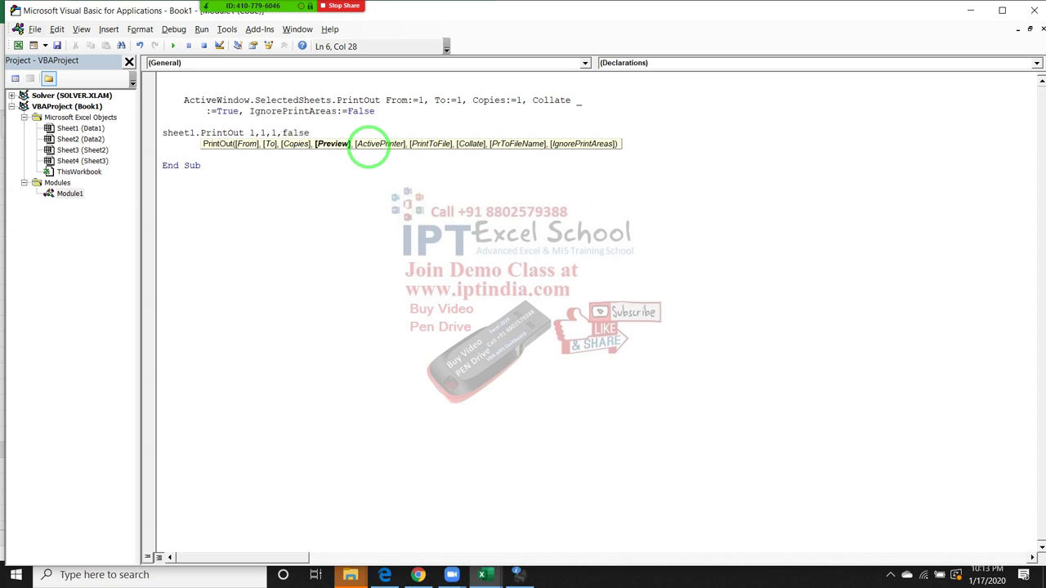
{"action": "type", "text": ","}
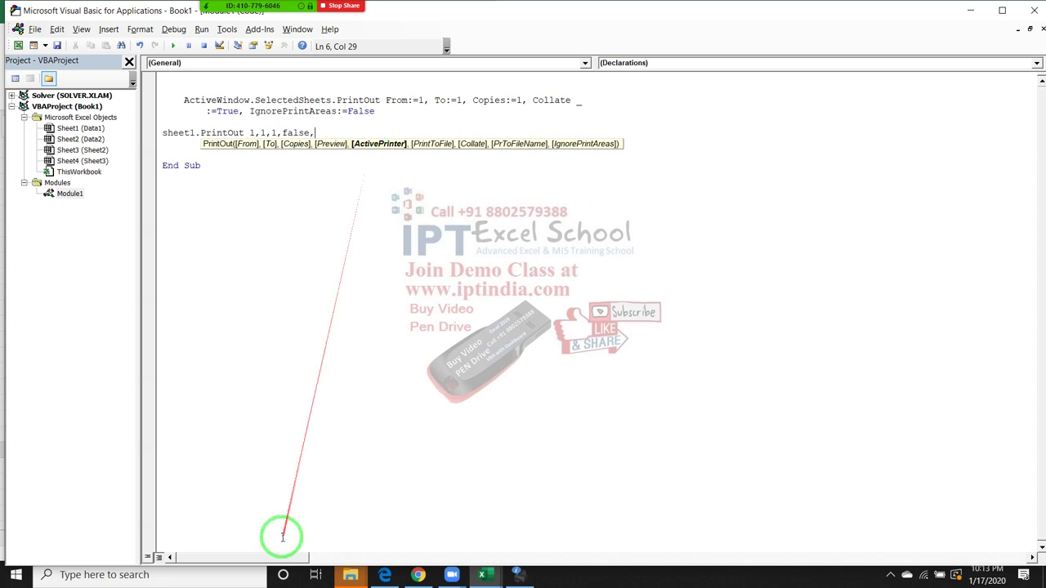
Glance at the WhatsApp chat in the browser, then preview the open Excel windows.
{"action": "left_click", "coordinate": [416, 576]}
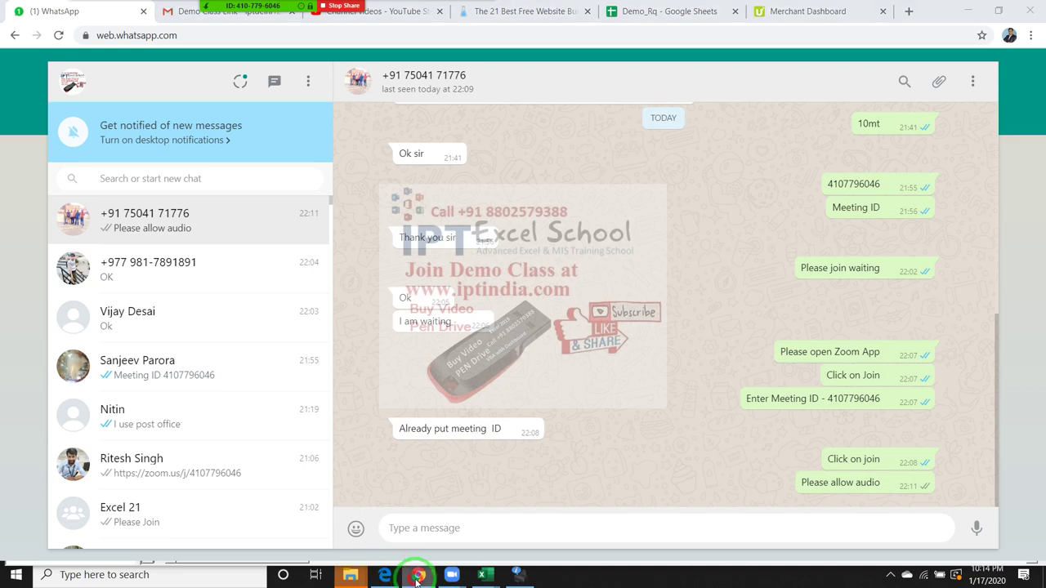
{"action": "left_click", "coordinate": [417, 575]}
{"action": "left_click", "coordinate": [482, 575]}
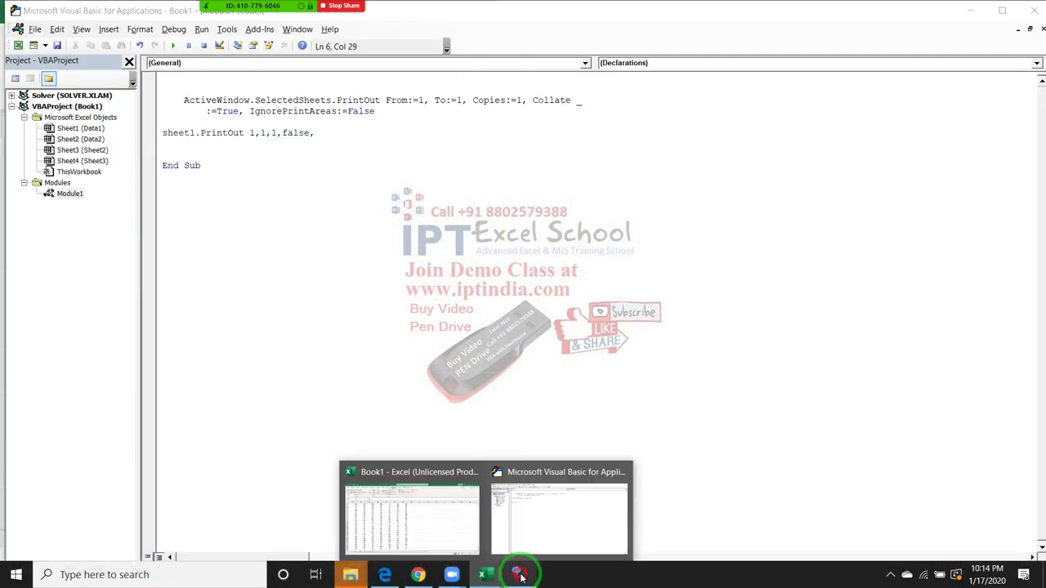
{"action": "left_click", "coordinate": [516, 574]}
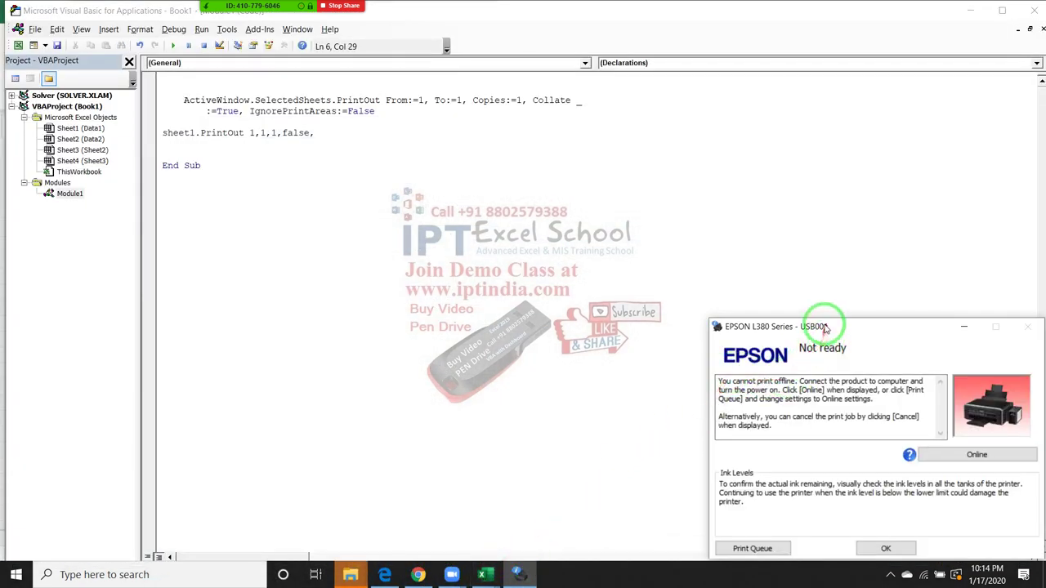
{"action": "left_click", "coordinate": [317, 136]}
{"action": "left_click", "coordinate": [516, 574]}
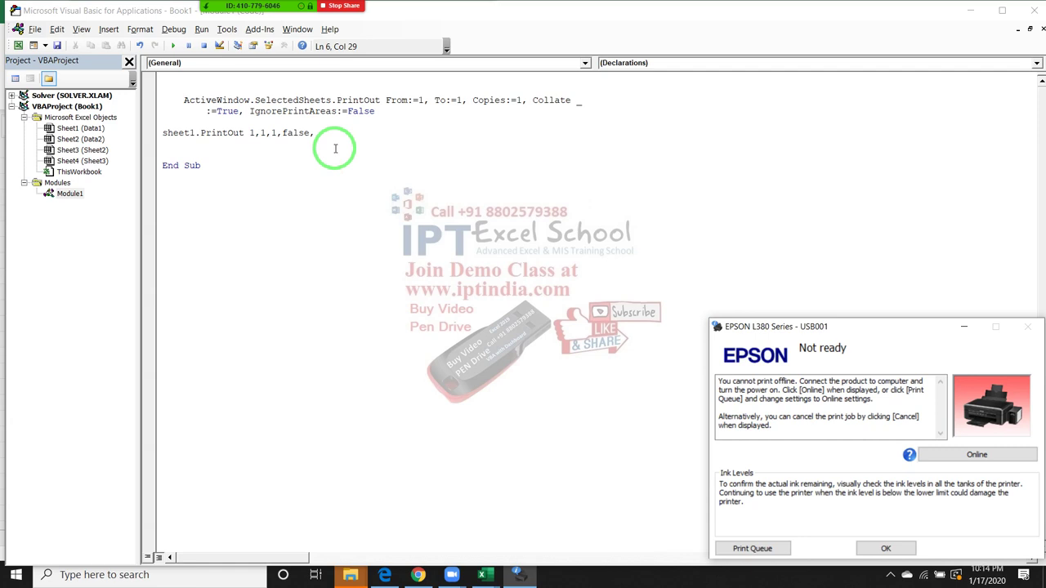
{"action": "left_click", "coordinate": [328, 136]}
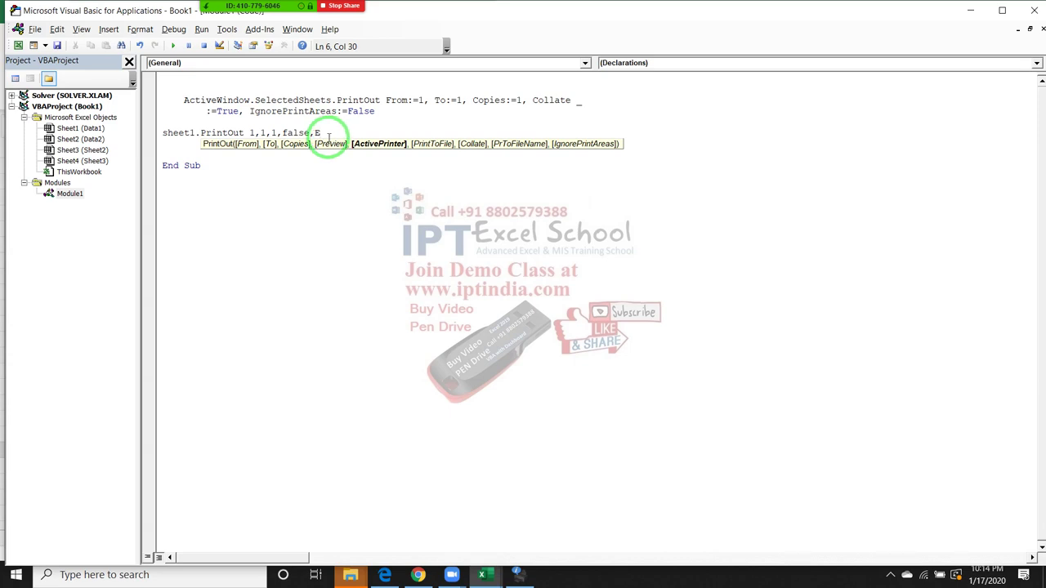
{"action": "left_click", "coordinate": [516, 574]}
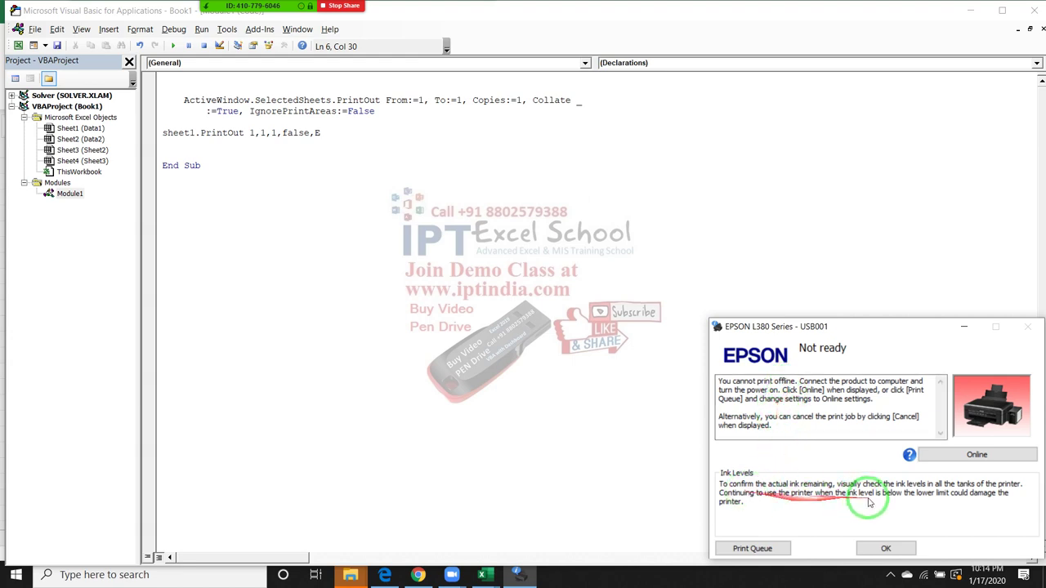
{"action": "left_click", "coordinate": [764, 548]}
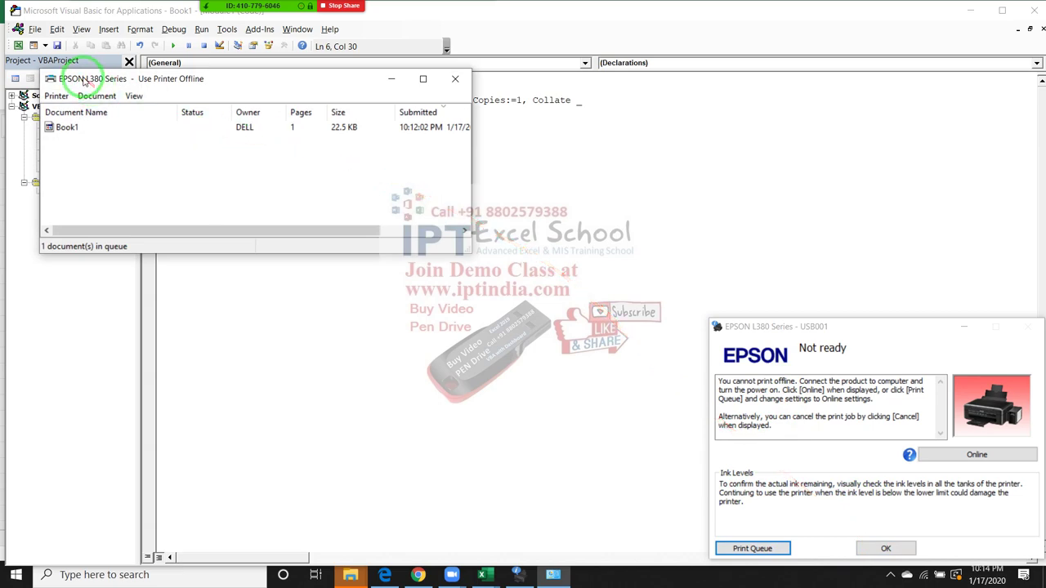
{"action": "left_click_drag", "start_coordinate": [84, 80], "coordinate": [201, 168]}
{"action": "double_click", "coordinate": [225, 168]}
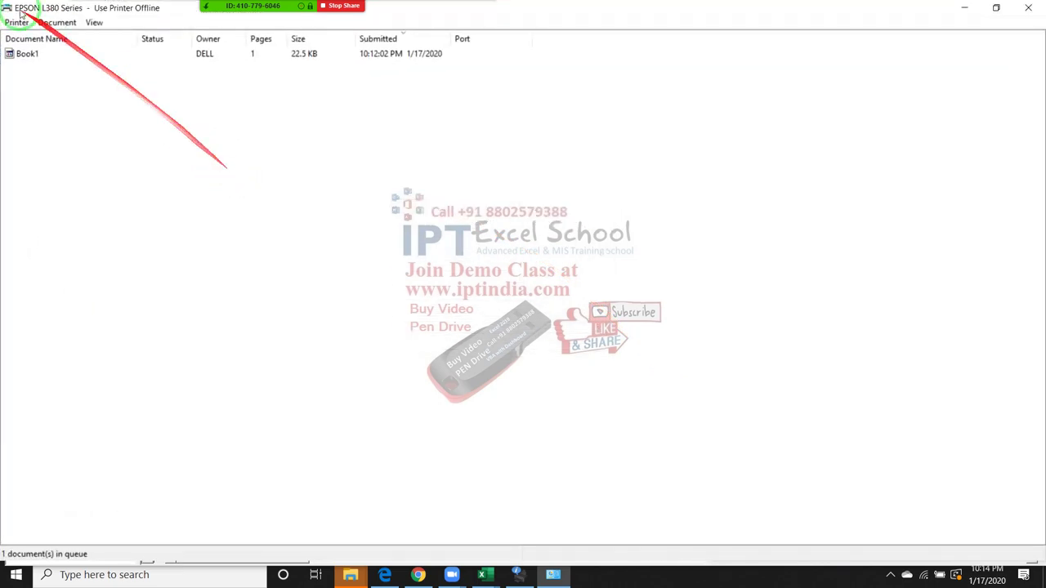
{"action": "left_click", "coordinate": [1028, 7]}
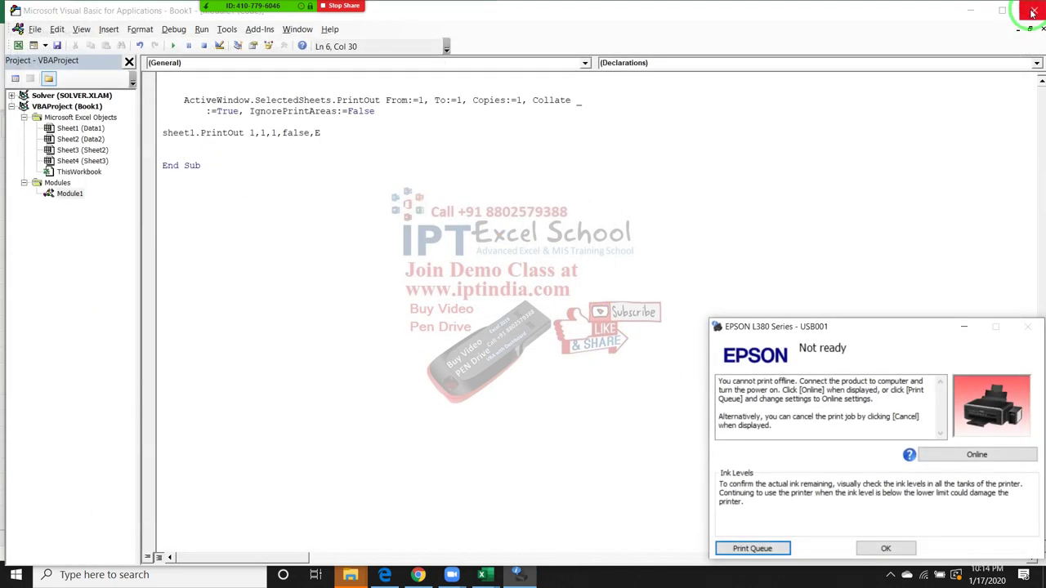
{"action": "left_click", "coordinate": [964, 327]}
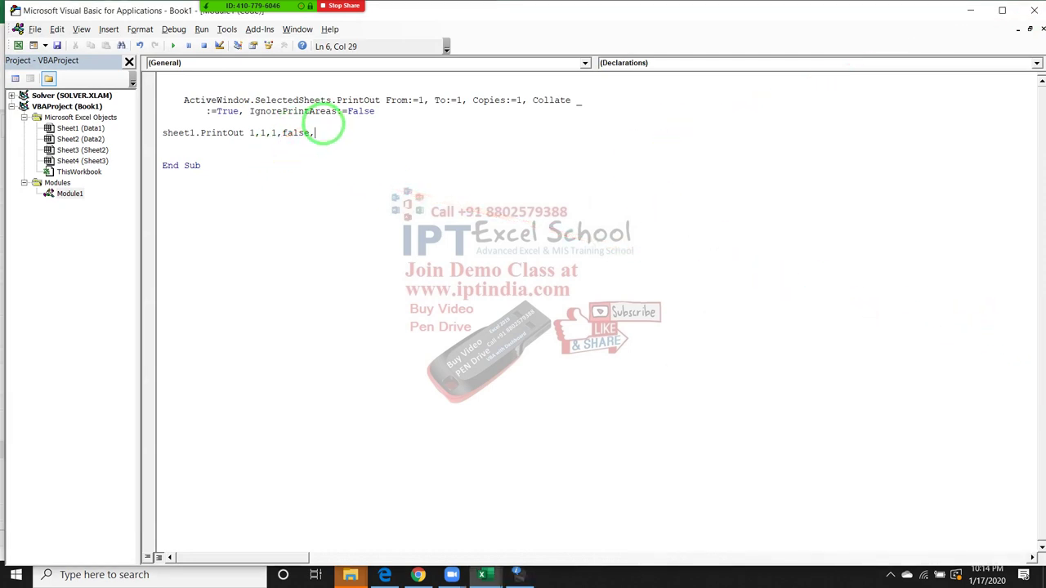
Finish the line with the "Epson L310" printer argument, then select the ActiveWindow PrintOut statement.
{"action": "type", "text": ","}
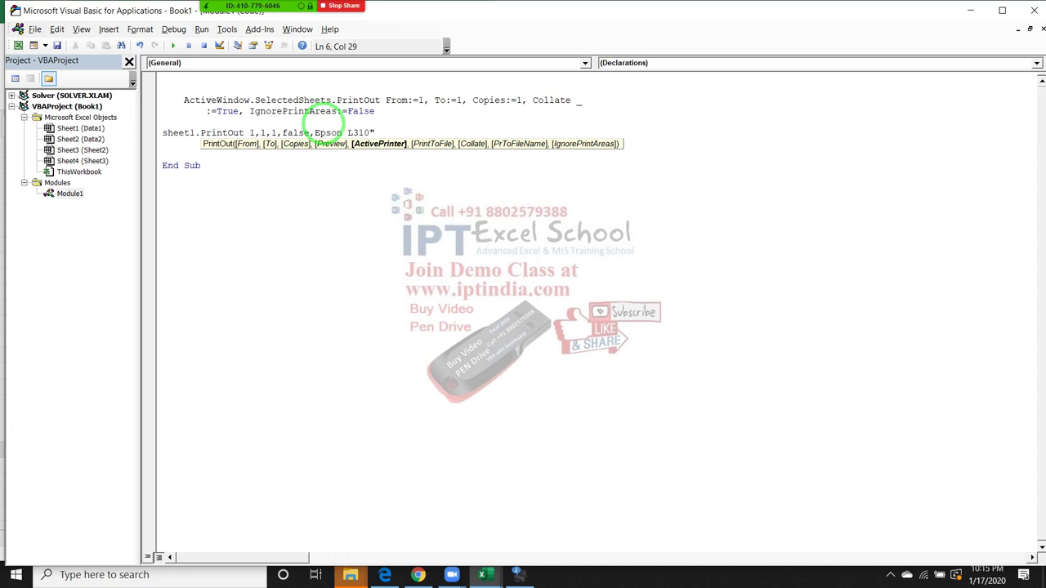
{"action": "left_click", "coordinate": [311, 152]}
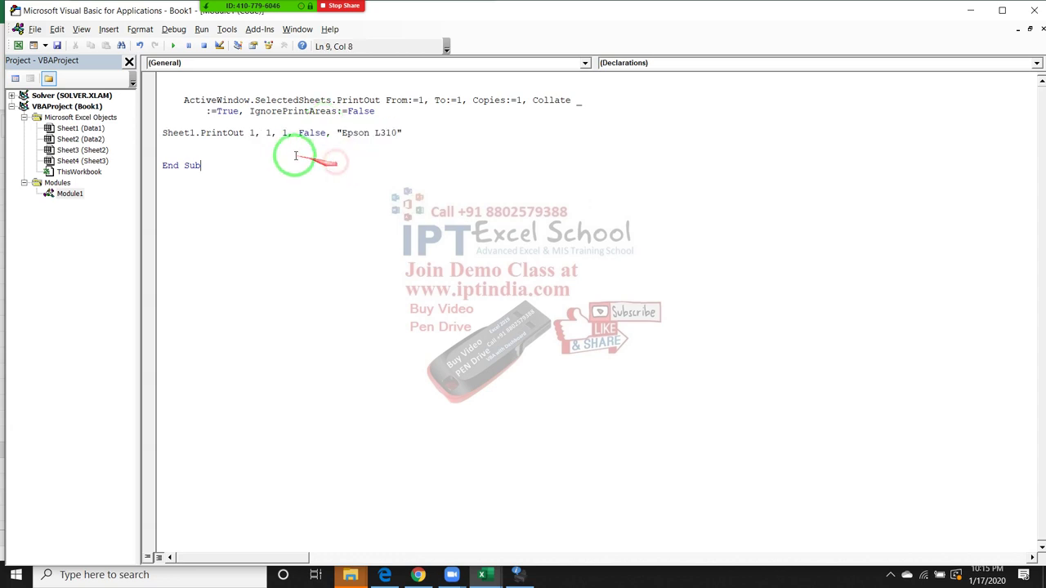
{"action": "left_click", "coordinate": [263, 148]}
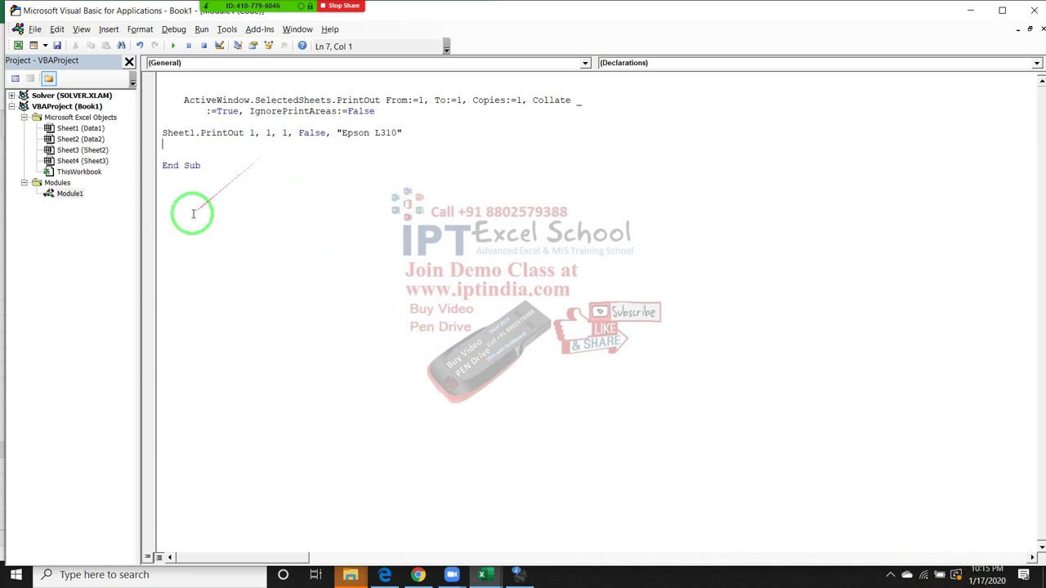
{"action": "left_click_drag", "start_coordinate": [376, 111], "coordinate": [122, 96]}
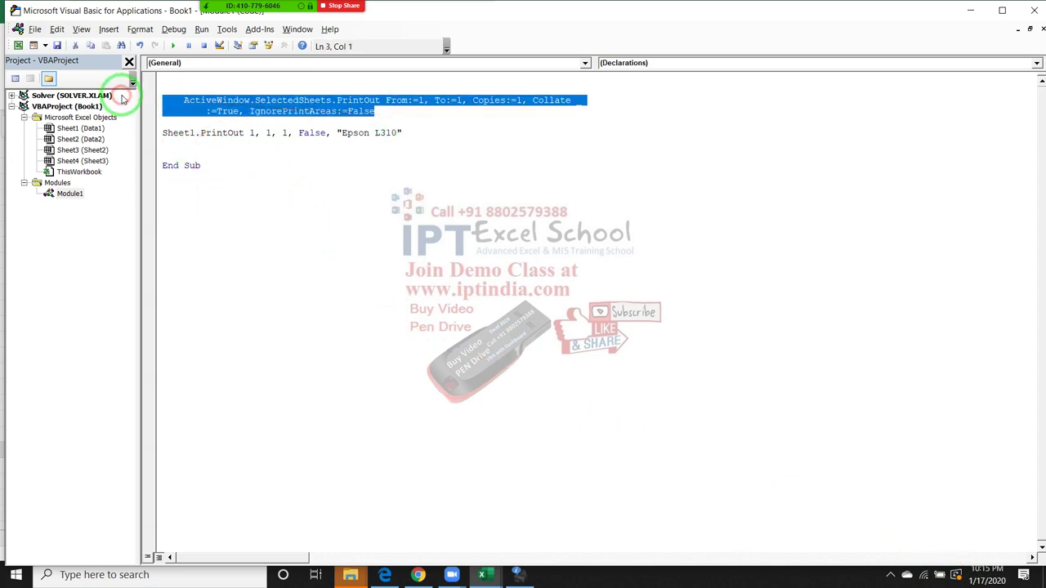
Delete the SelectedSheets.PrintOut line and add a Sub rr() header above the Sheet1.PrintOut line.
{"action": "key", "text": "Delete"}
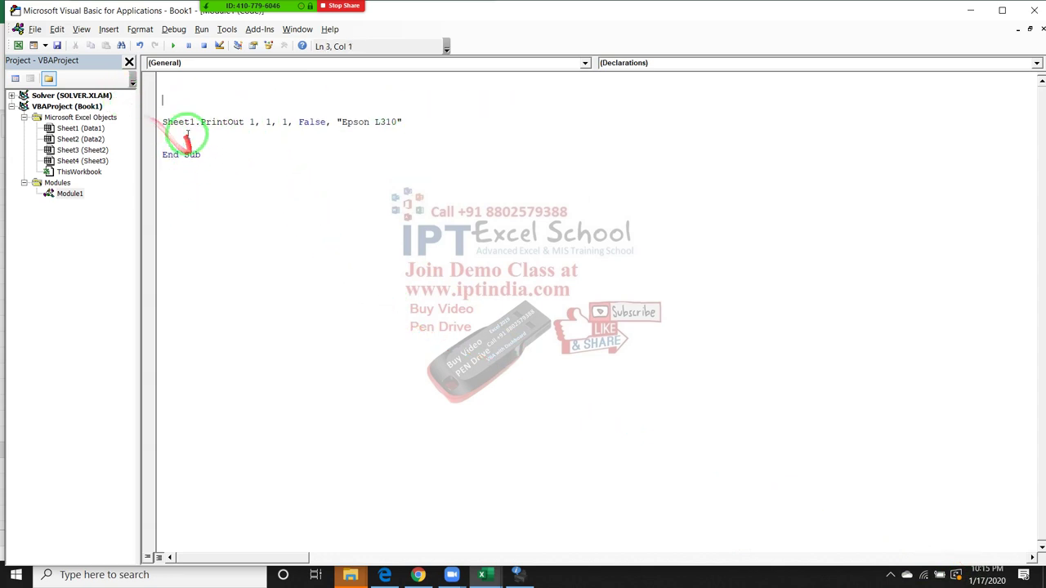
{"action": "left_click", "coordinate": [180, 133]}
{"action": "left_click", "coordinate": [172, 46]}
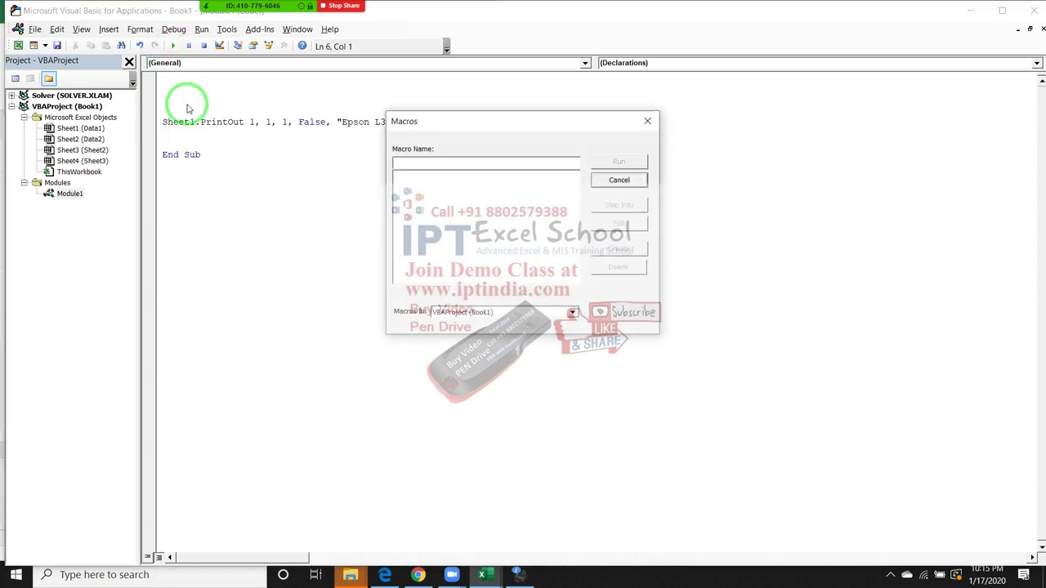
{"action": "key", "text": "Escape"}
{"action": "type", "text": "sub"}
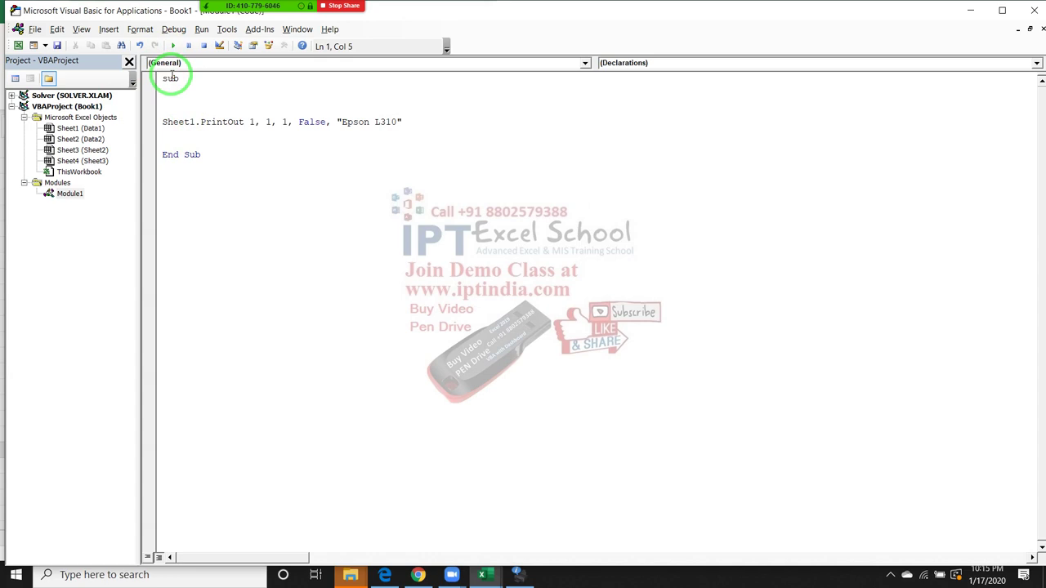
{"action": "type", "text": "ab"}
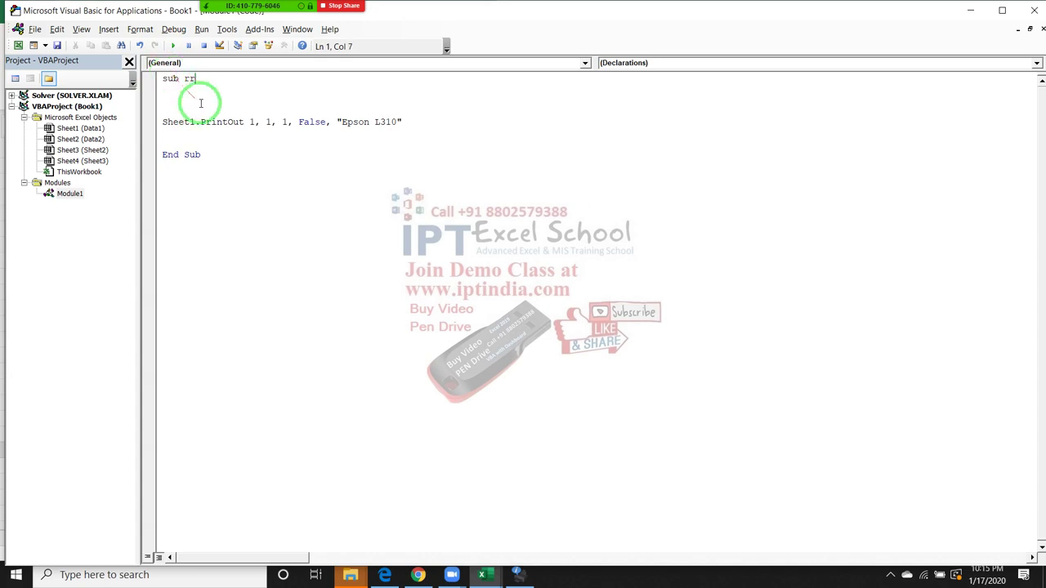
{"action": "key", "text": "Return"}
Run the rr macro and dismiss the Epson printer's Not ready message.
{"action": "left_click", "coordinate": [172, 46]}
{"action": "key", "text": "alt+F11"}
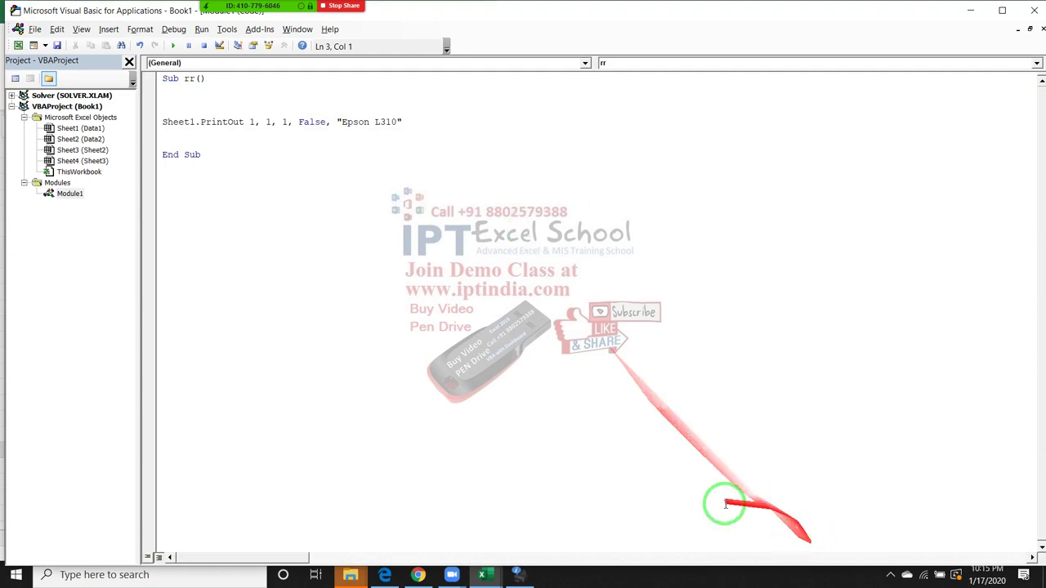
{"action": "left_click", "coordinate": [517, 575]}
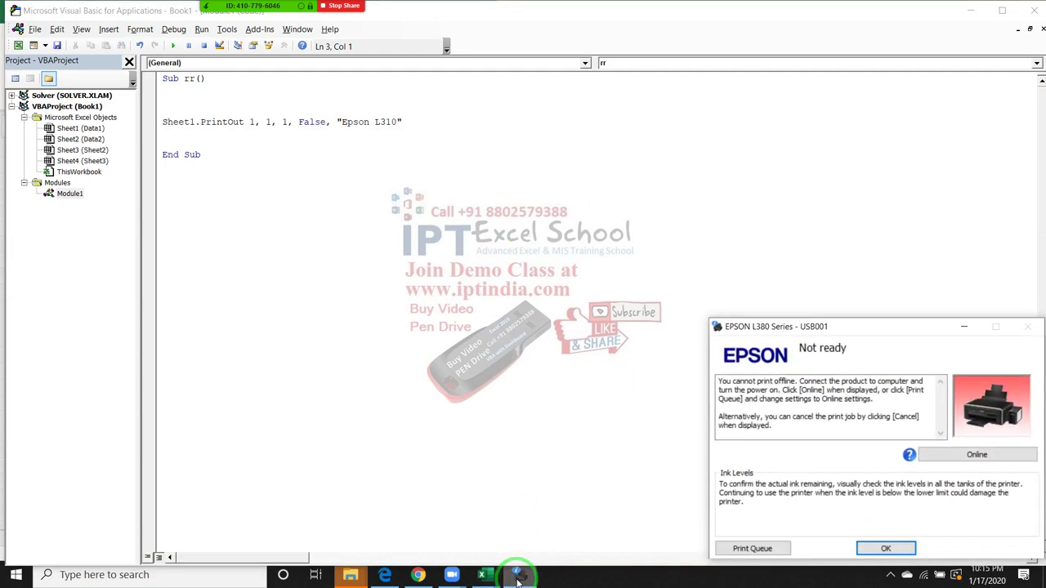
{"action": "left_click", "coordinate": [878, 548]}
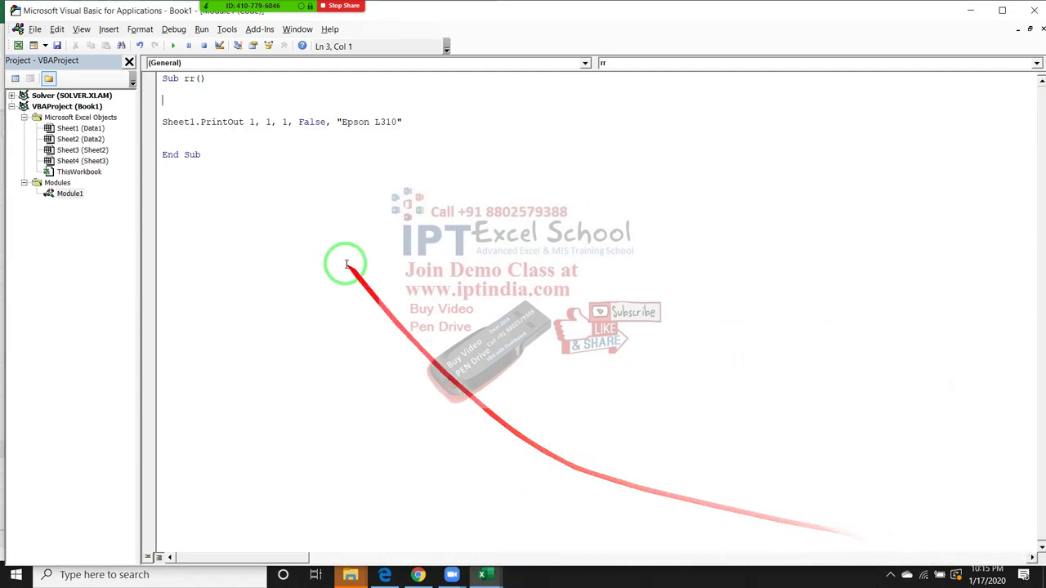
{"action": "left_click", "coordinate": [230, 142]}
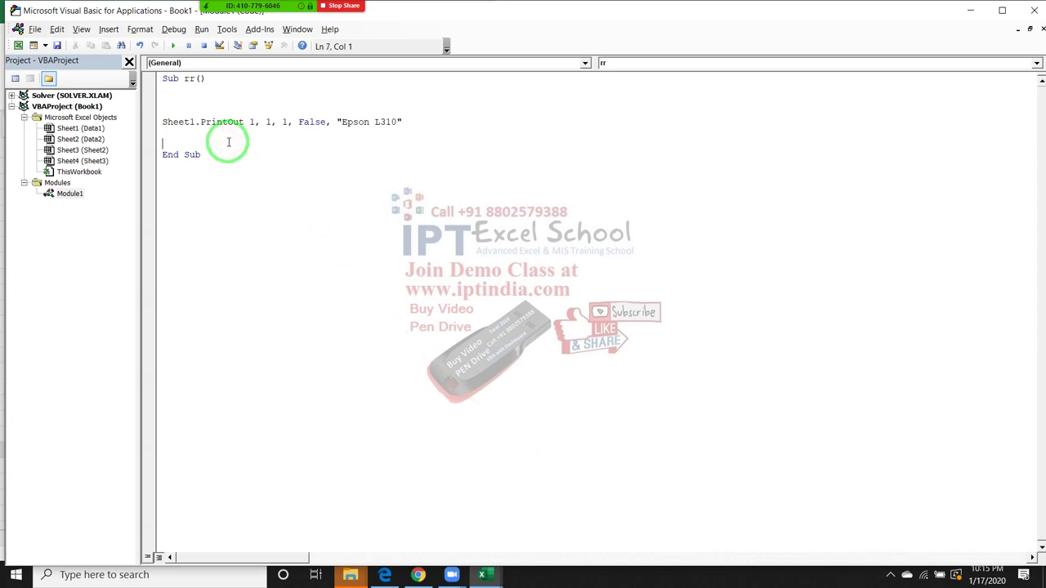
Run rr to print Sheet1, then paste a copy of the rr macro below End Sub.
{"action": "key", "text": "F5"}
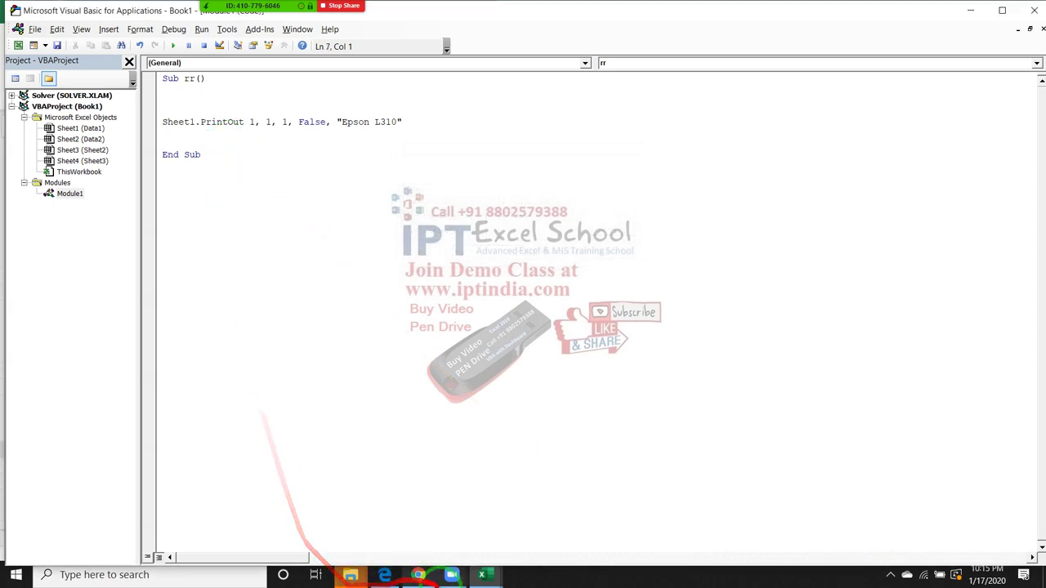
{"action": "left_click", "coordinate": [223, 164]}
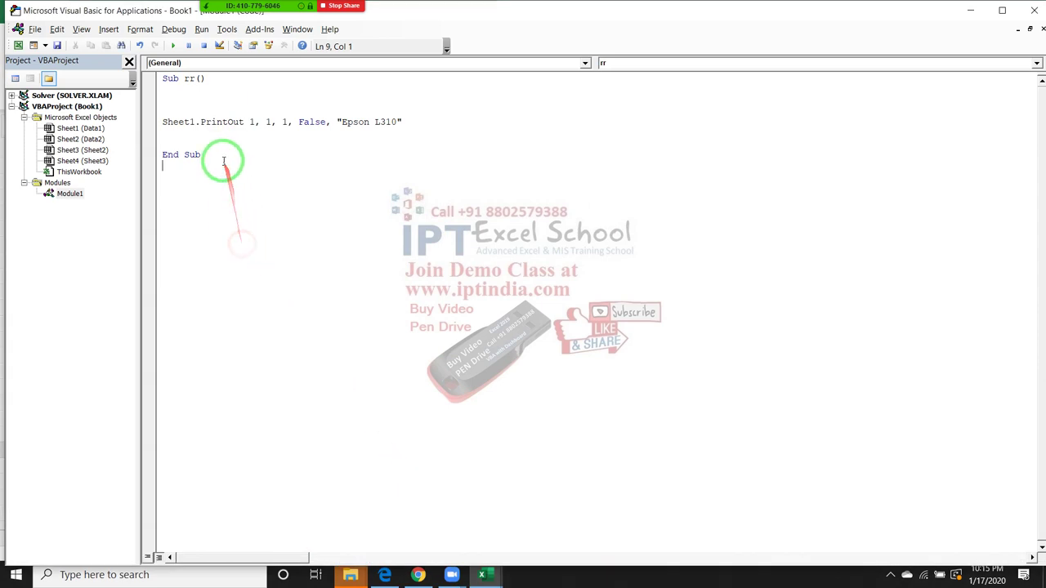
{"action": "left_click_drag", "start_coordinate": [223, 161], "coordinate": [145, 51]}
{"action": "key", "text": "ctrl+c"}
{"action": "left_click", "coordinate": [199, 185]}
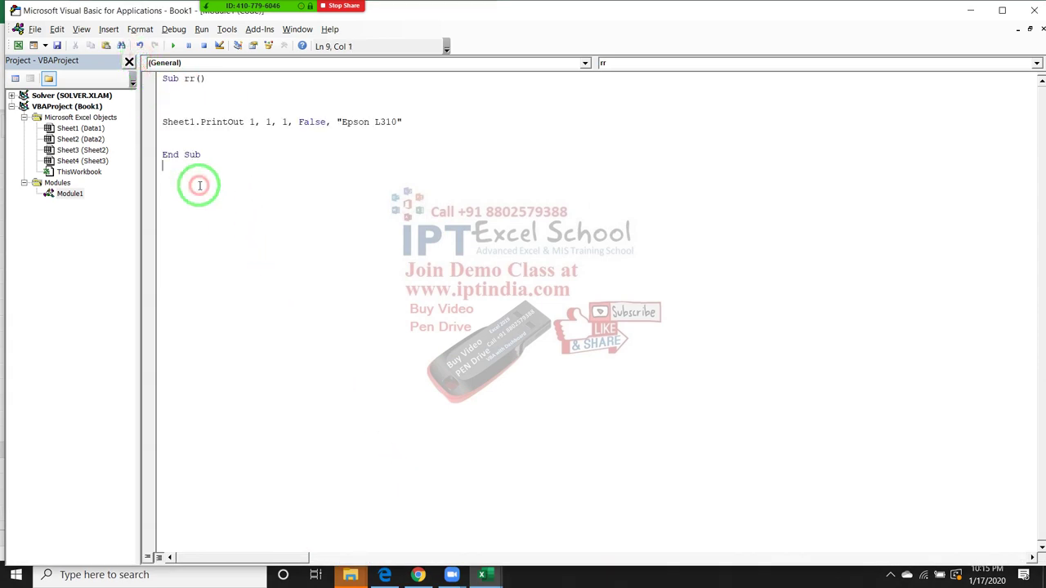
{"action": "key", "text": "ctrl+v"}
In the copy, change Sheet1 to Sheet2 and start replacing the Epson L310 printer name with HP.
{"action": "left_click", "coordinate": [189, 209]}
{"action": "key", "text": "Delete"}
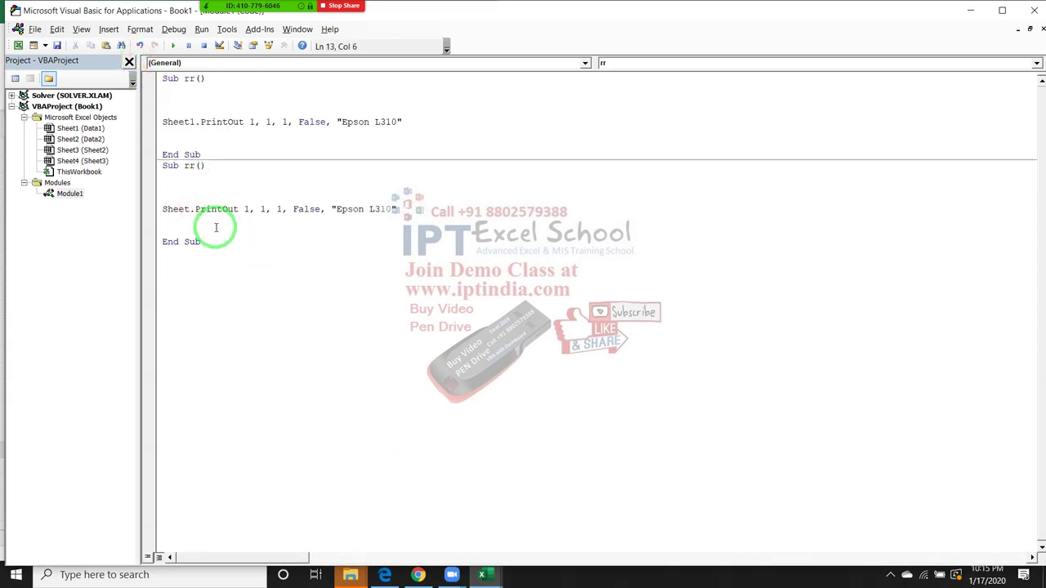
{"action": "type", "text": "2"}
{"action": "left_click", "coordinate": [274, 229]}
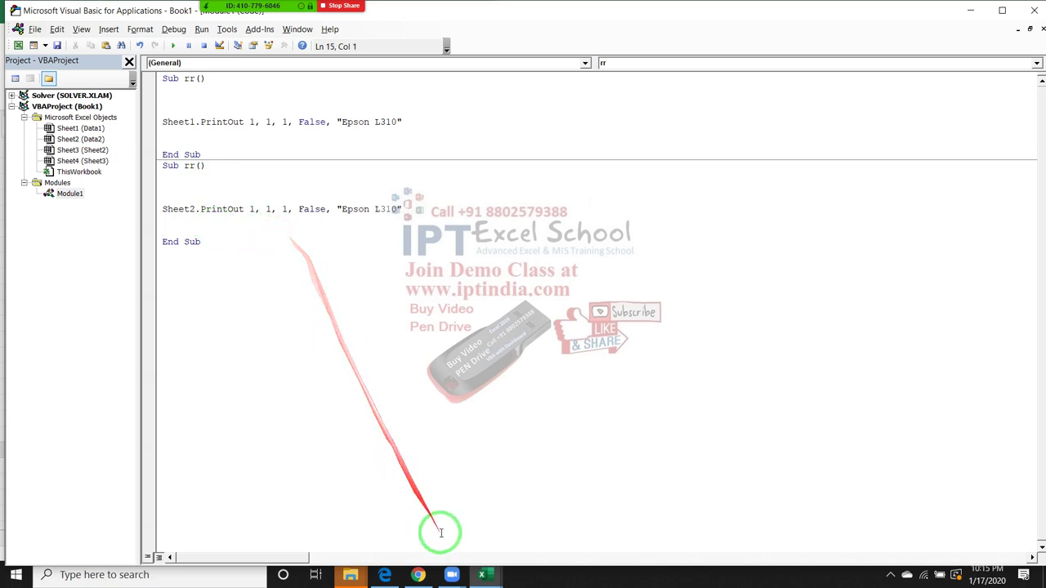
{"action": "left_click_drag", "start_coordinate": [341, 209], "coordinate": [397, 210]}
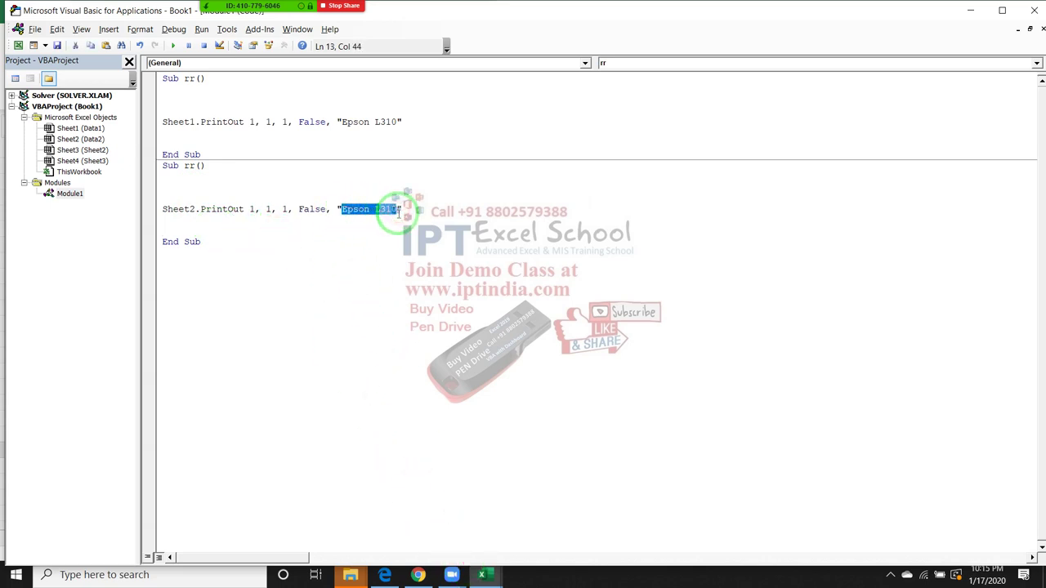
{"action": "type", "text": "HP Univer"}
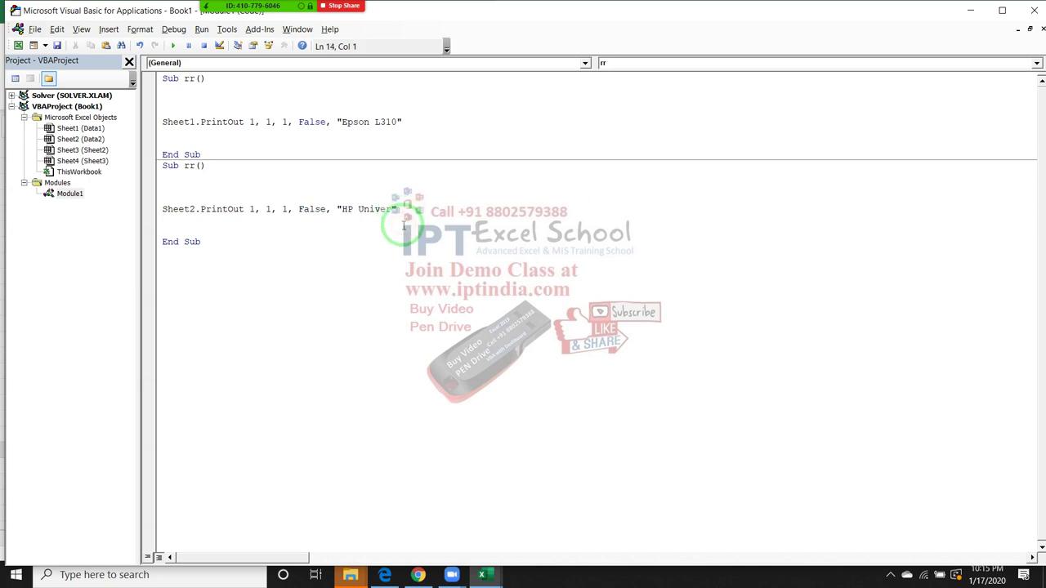
In Book1's print settings, read the installed printer names, confirming HP Universal Printing PCL 6.
{"action": "left_click", "coordinate": [481, 574]}
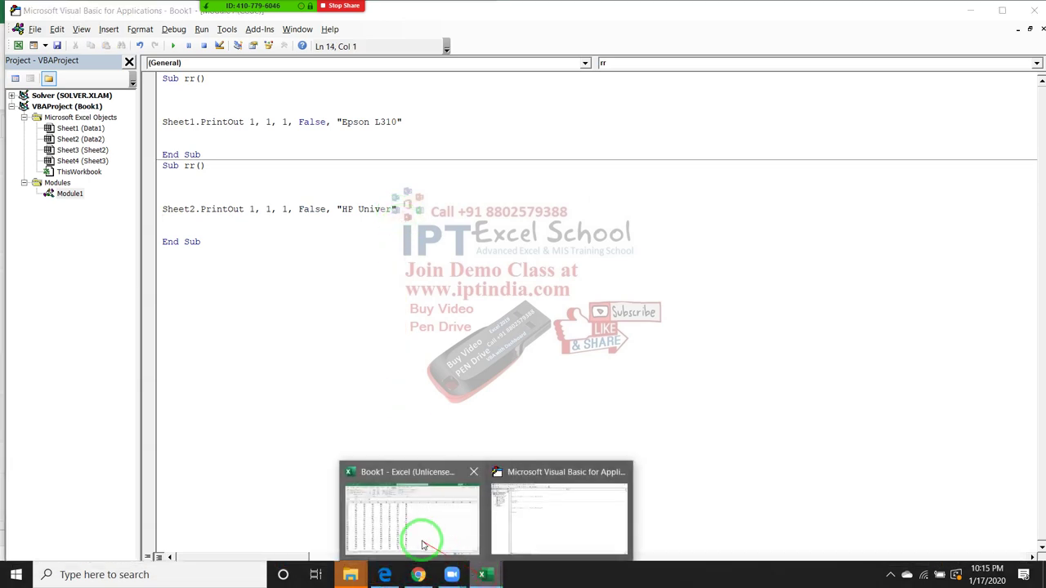
{"action": "left_click", "coordinate": [424, 545]}
{"action": "key", "text": "ctrl+p"}
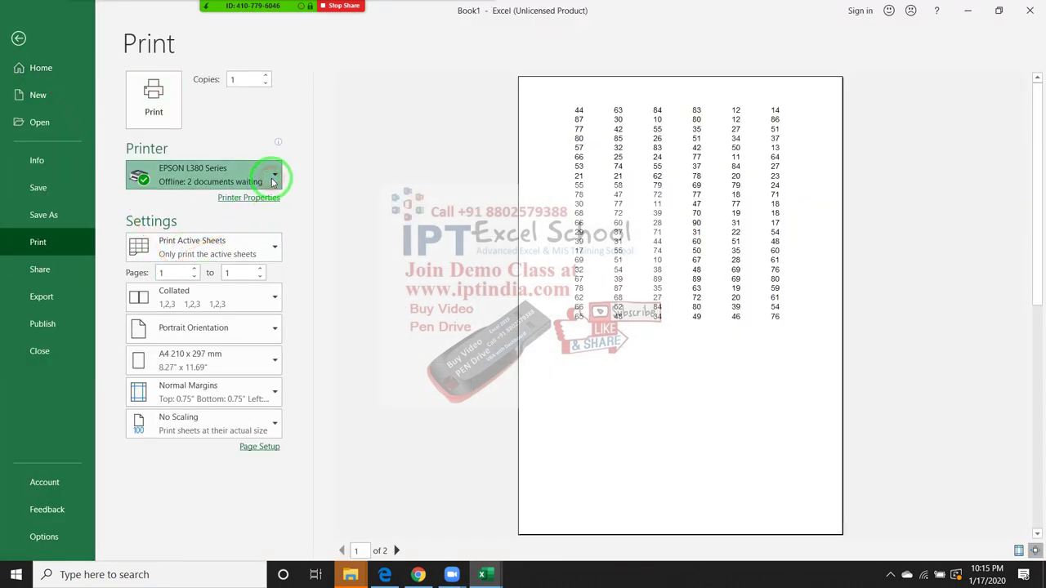
{"action": "left_click", "coordinate": [273, 181]}
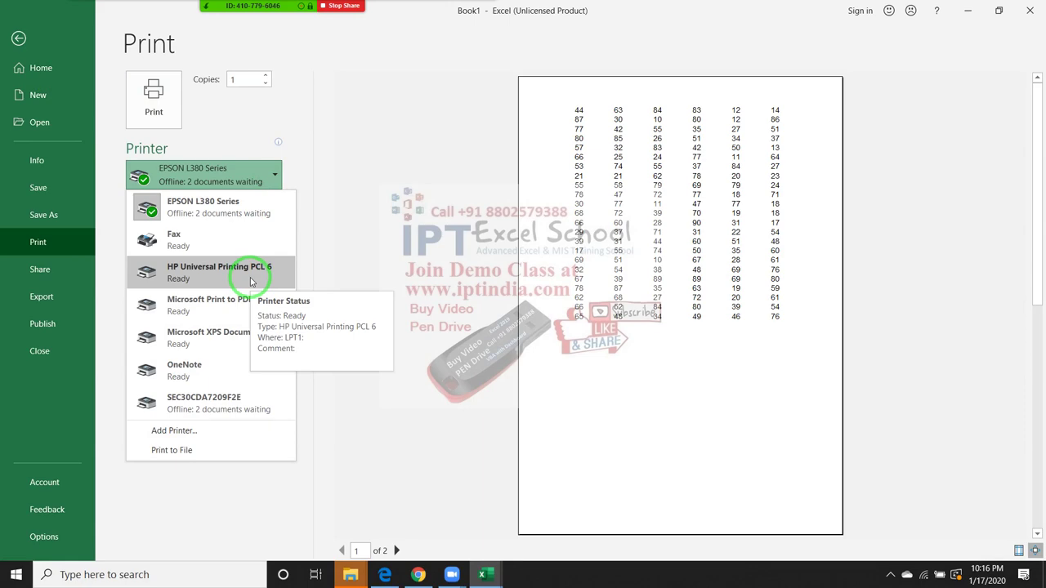
{"action": "key", "text": "Escape"}
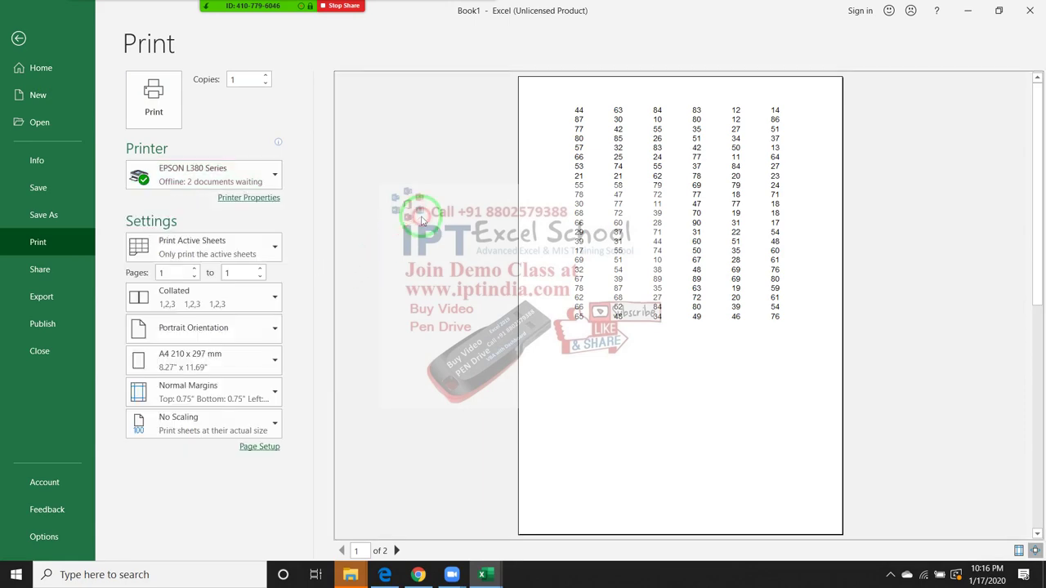
{"action": "key", "text": "Escape"}
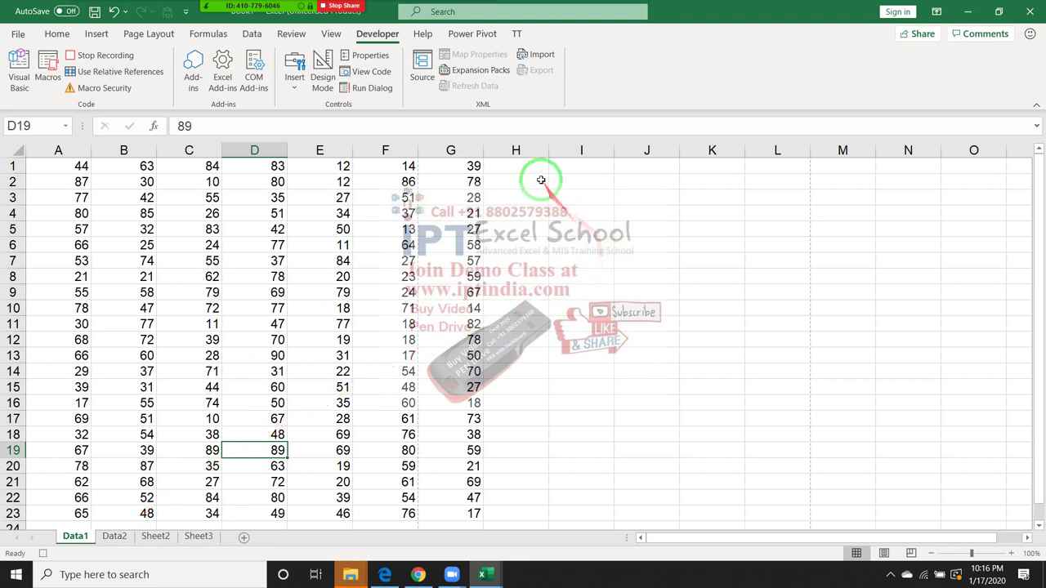
Draw a Form Control Button 1 over cells H1:J4 on Data1 and assign it the first rr macro.
{"action": "left_click", "coordinate": [535, 168]}
{"action": "left_click", "coordinate": [295, 82]}
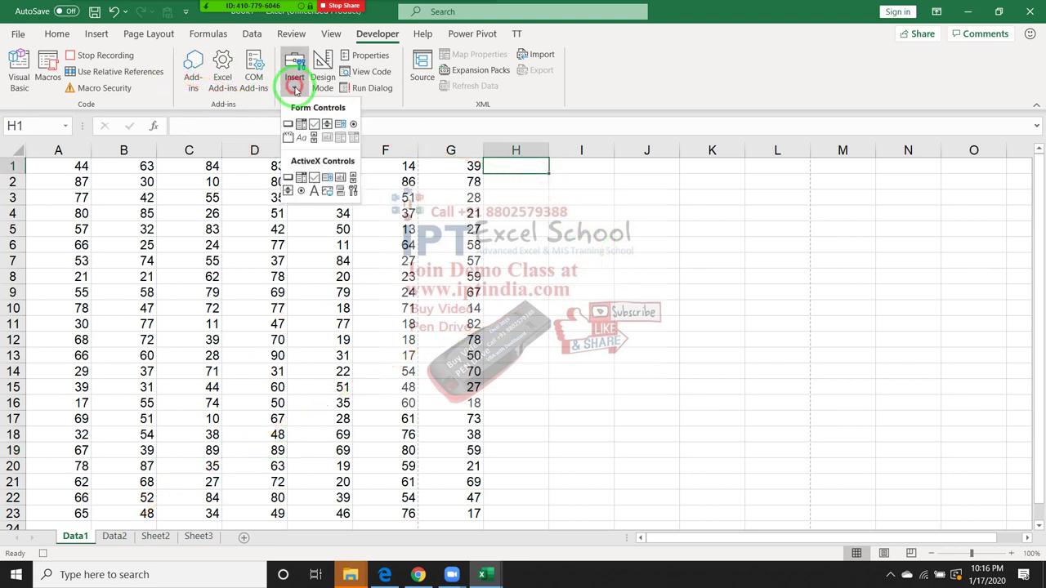
{"action": "left_click", "coordinate": [300, 177]}
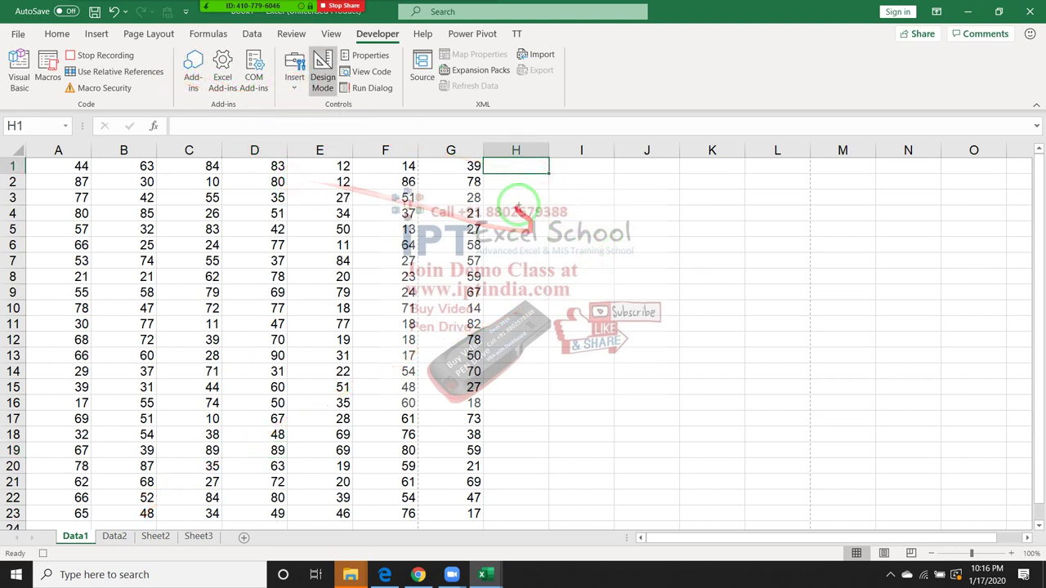
{"action": "left_click", "coordinate": [294, 91]}
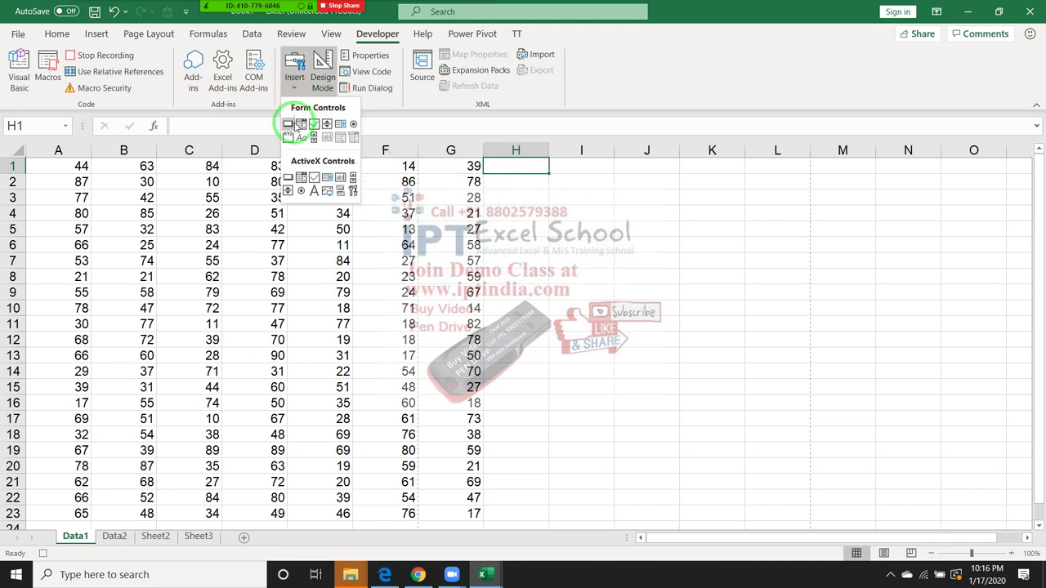
{"action": "left_click", "coordinate": [289, 121]}
{"action": "left_click_drag", "start_coordinate": [517, 180], "coordinate": [615, 219]}
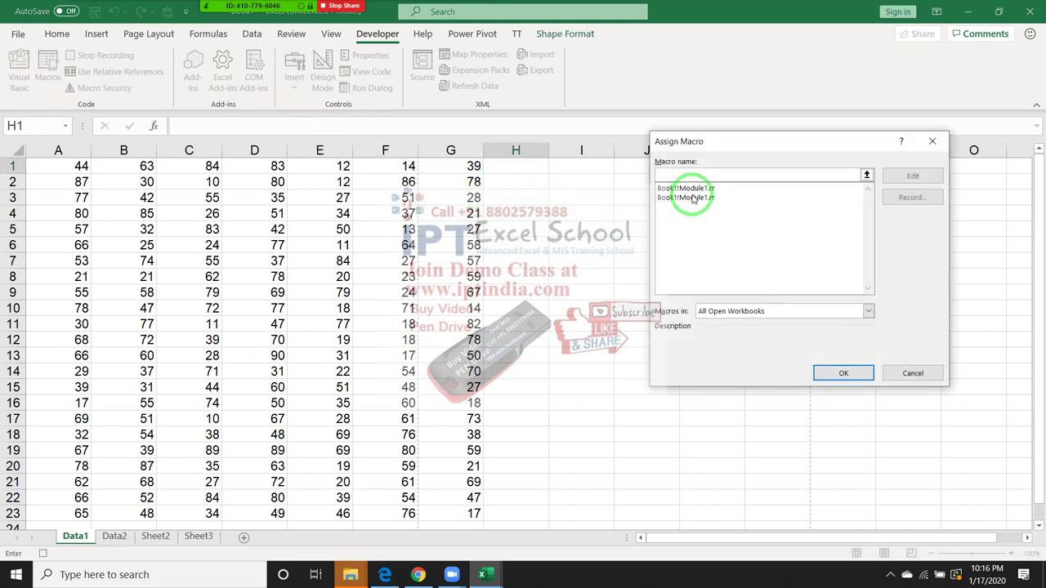
{"action": "left_click", "coordinate": [690, 189]}
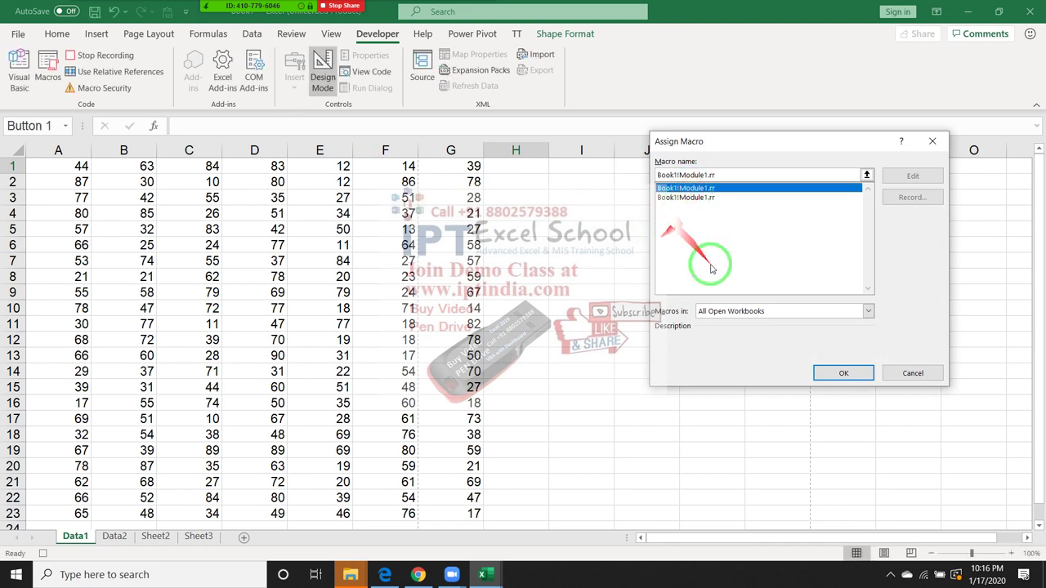
{"action": "left_click", "coordinate": [843, 374]}
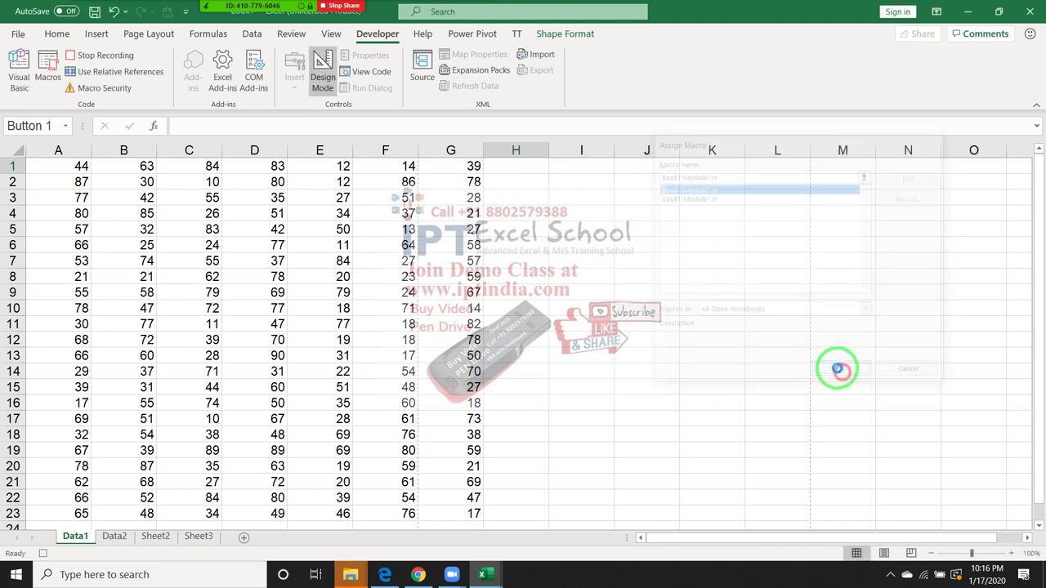
{"action": "left_click", "coordinate": [564, 246]}
{"action": "left_click_drag", "start_coordinate": [555, 247], "coordinate": [480, 295]}
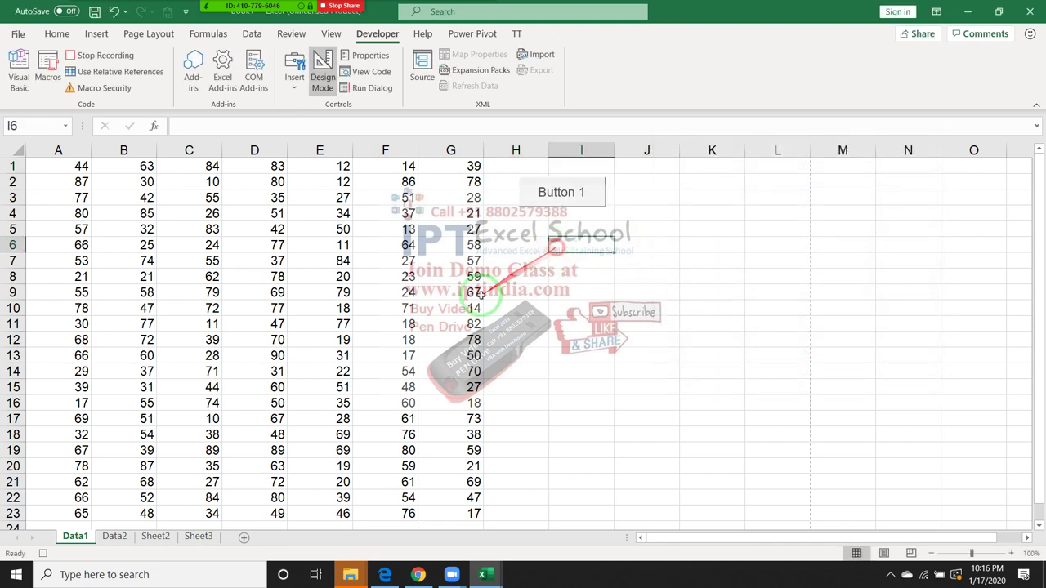
On Data2, draw a Form Control button beside the data and assign it the rr macro.
{"action": "left_click", "coordinate": [114, 536]}
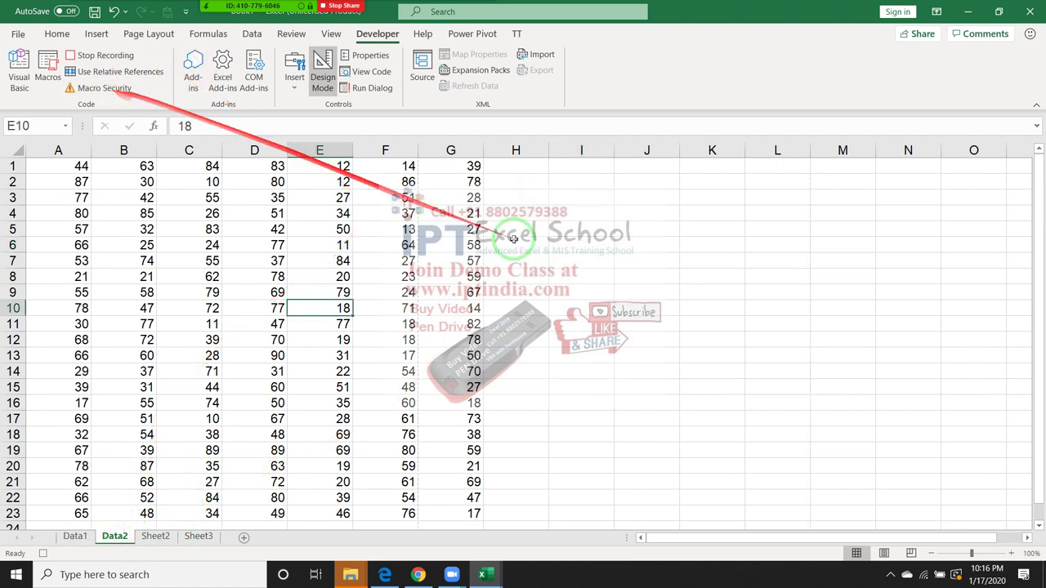
{"action": "left_click", "coordinate": [580, 228]}
{"action": "left_click", "coordinate": [293, 78]}
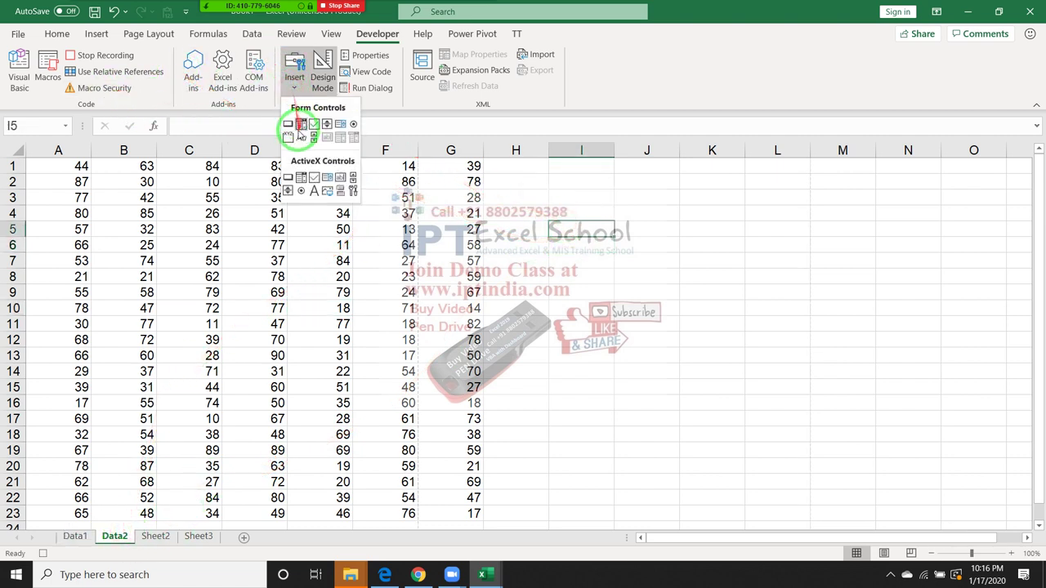
{"action": "left_click", "coordinate": [285, 124]}
{"action": "left_click_drag", "start_coordinate": [531, 177], "coordinate": [616, 201]}
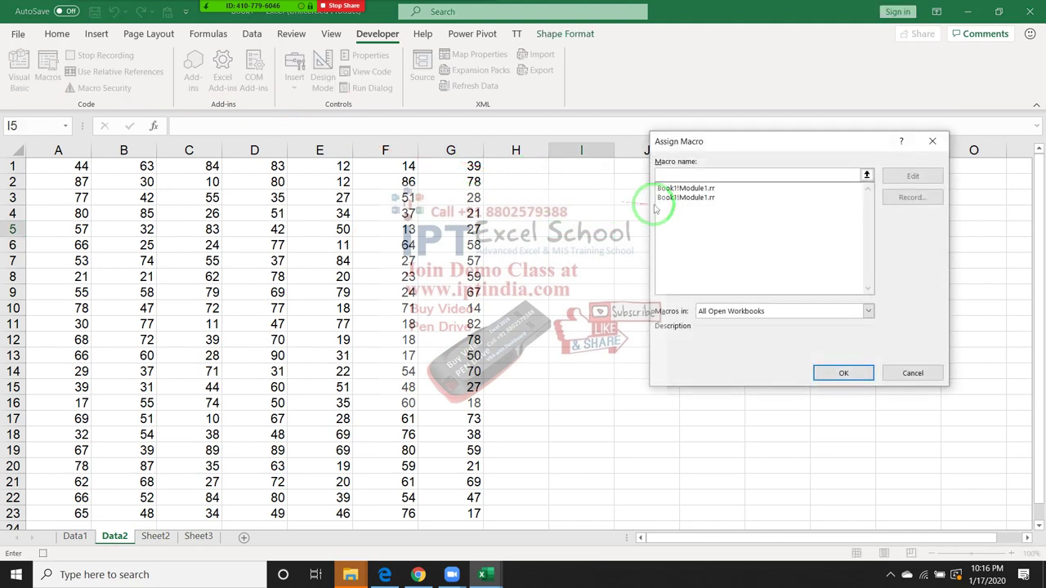
{"action": "left_click", "coordinate": [672, 196]}
{"action": "left_click", "coordinate": [821, 374]}
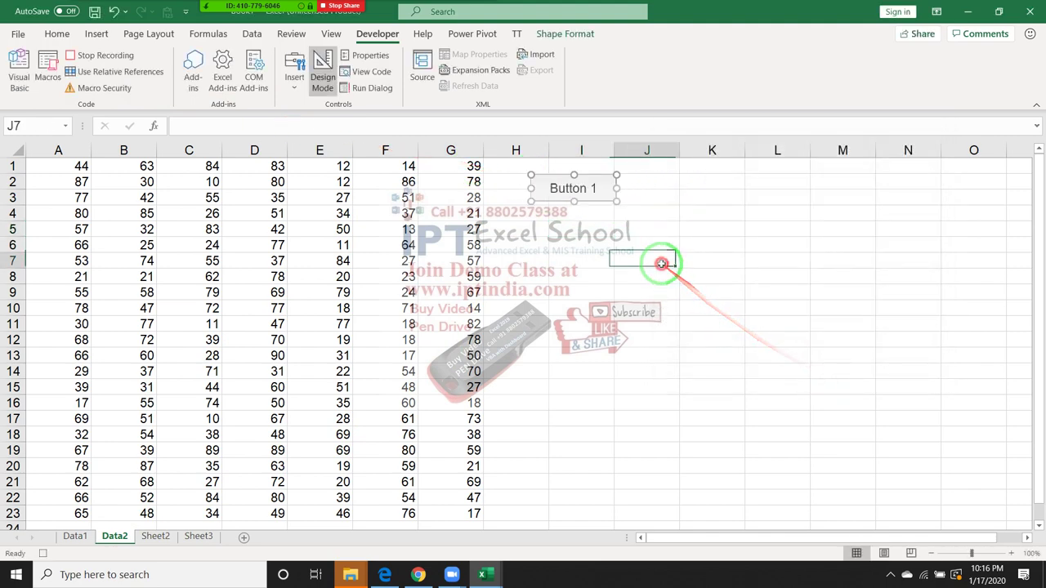
{"action": "left_click", "coordinate": [658, 260]}
{"action": "left_click", "coordinate": [225, 6]}
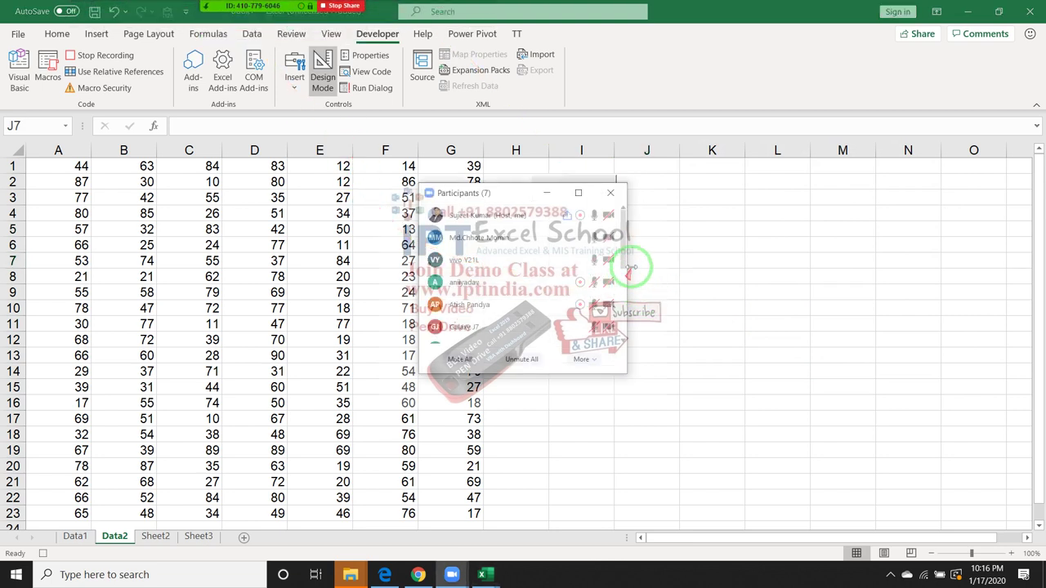
Allow one participant in Zoom's participant list to record.
{"action": "mouse_move", "coordinate": [619, 256]}
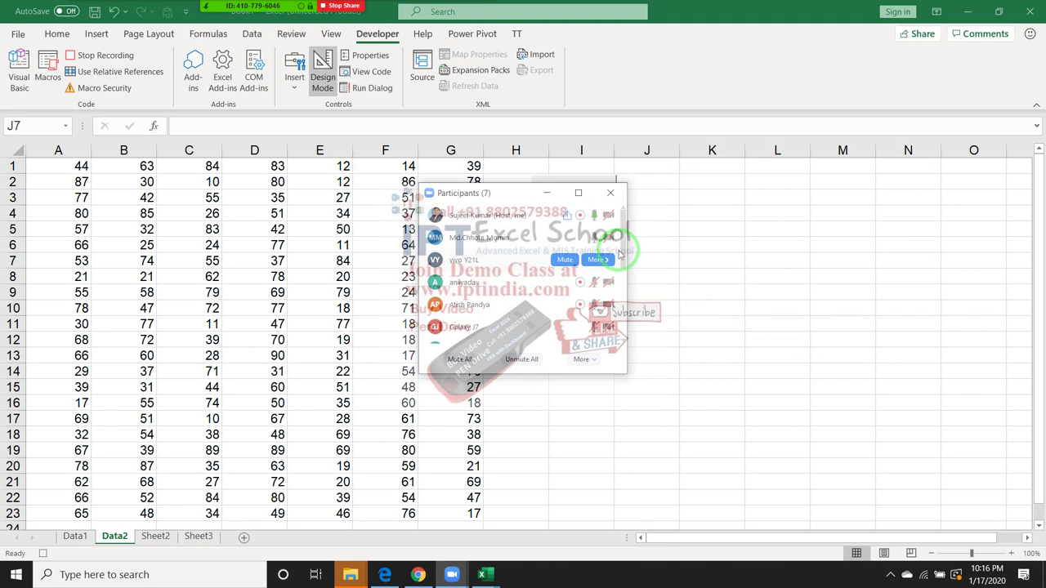
{"action": "left_click", "coordinate": [597, 261]}
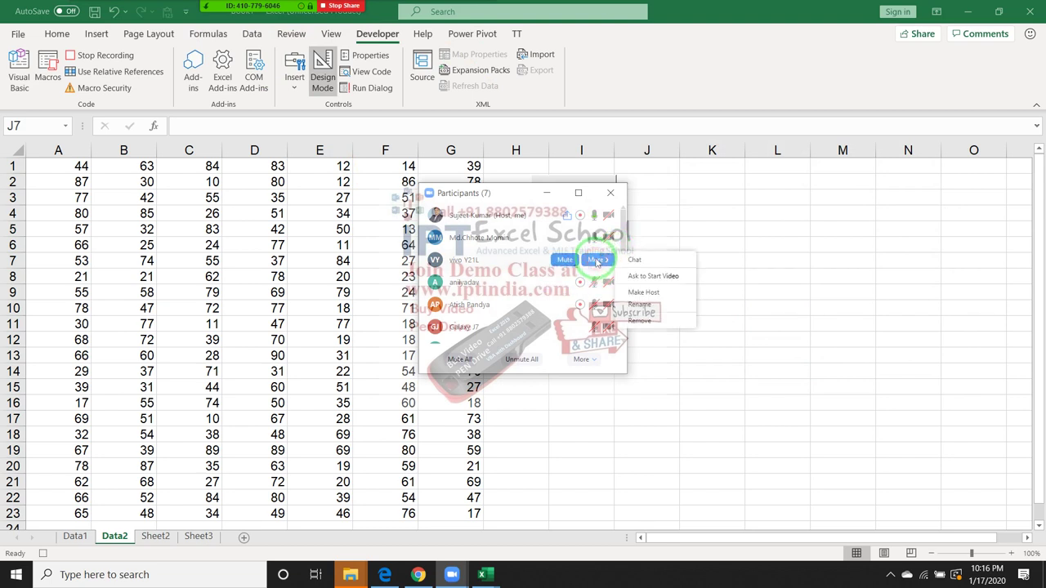
{"action": "left_click", "coordinate": [605, 244]}
{"action": "left_click", "coordinate": [597, 237]}
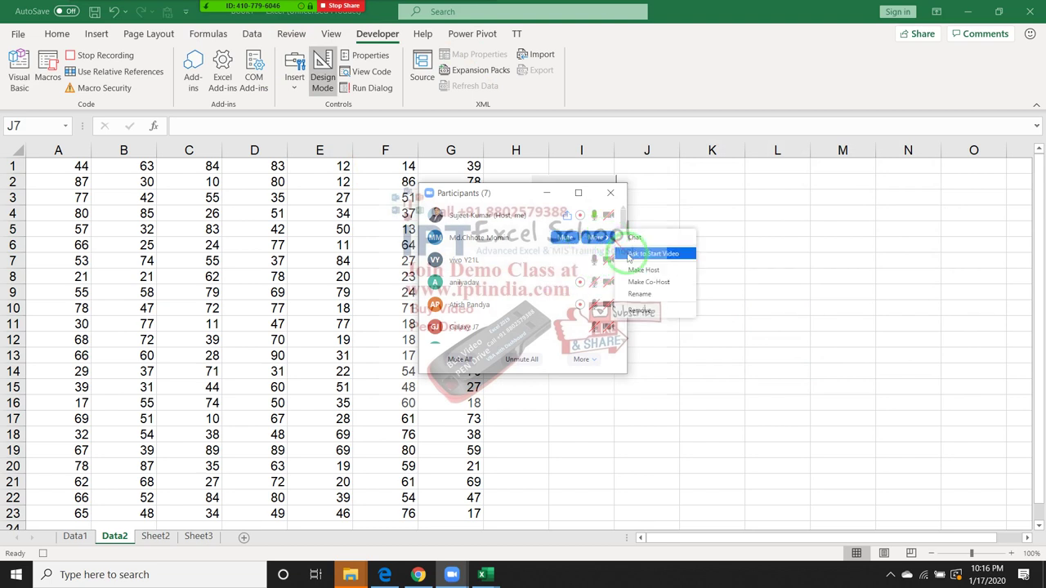
{"action": "scroll", "coordinate": [622, 339], "scroll_direction": "down", "scroll_amount": 1}
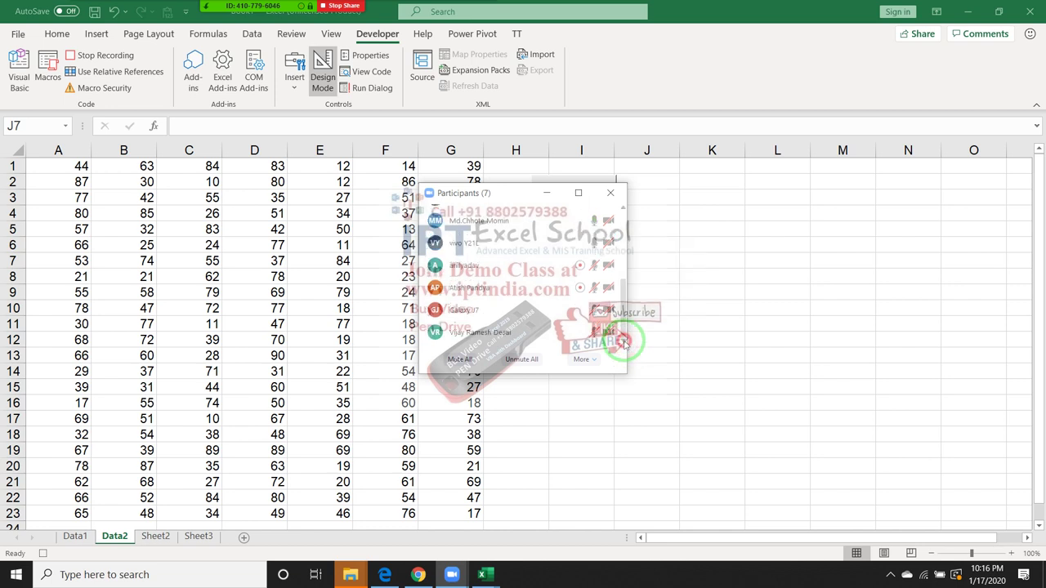
{"action": "left_click", "coordinate": [609, 334]}
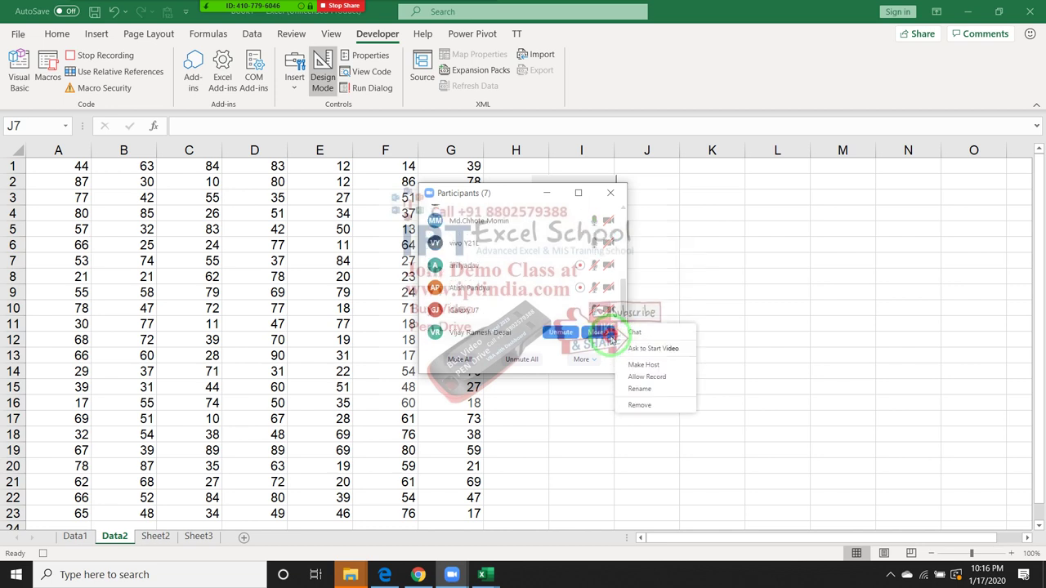
{"action": "left_click", "coordinate": [641, 377]}
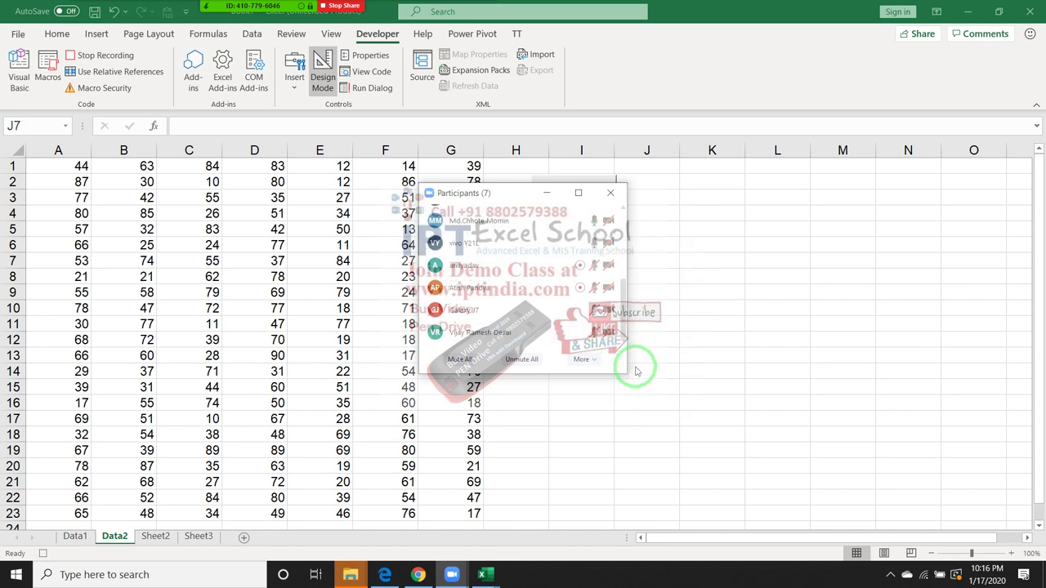
{"action": "left_click", "coordinate": [603, 310]}
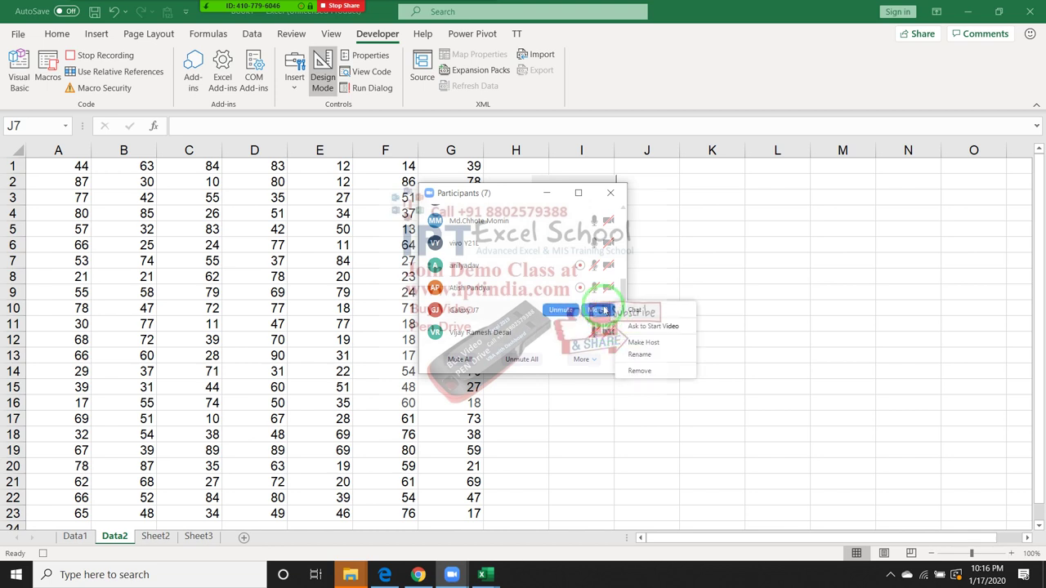
{"action": "left_click", "coordinate": [605, 377]}
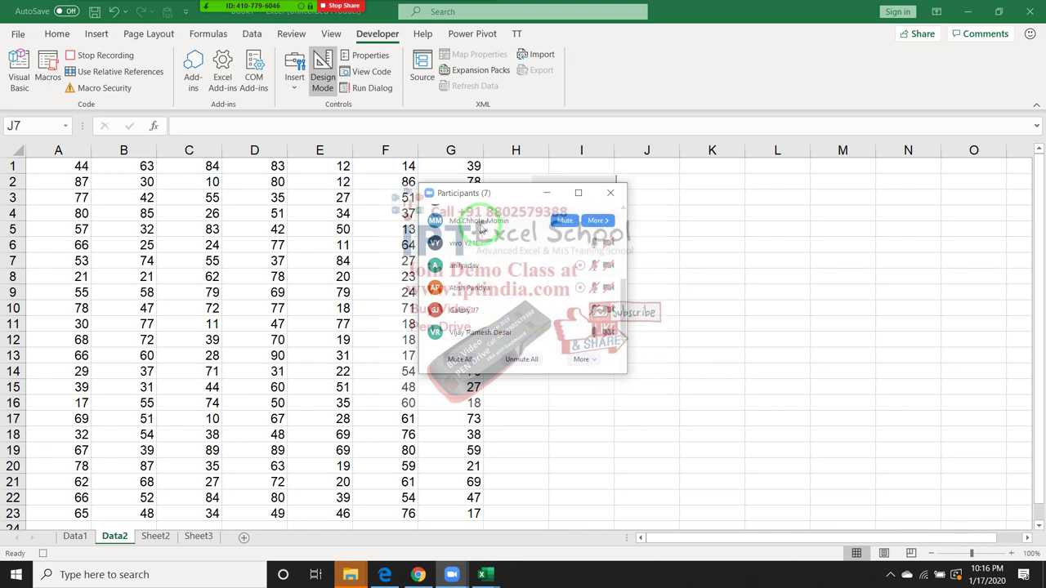
Begin renaming a participant, cancel the Rename dialog, and close the Participants window.
{"action": "scroll", "coordinate": [520, 285], "scroll_direction": "up", "scroll_amount": 1}
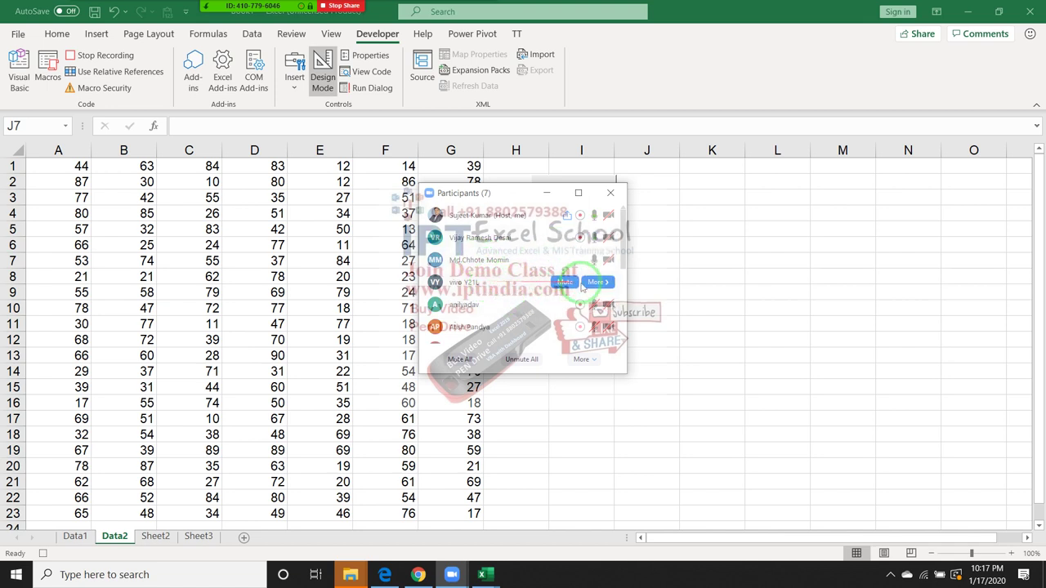
{"action": "left_click", "coordinate": [600, 282]}
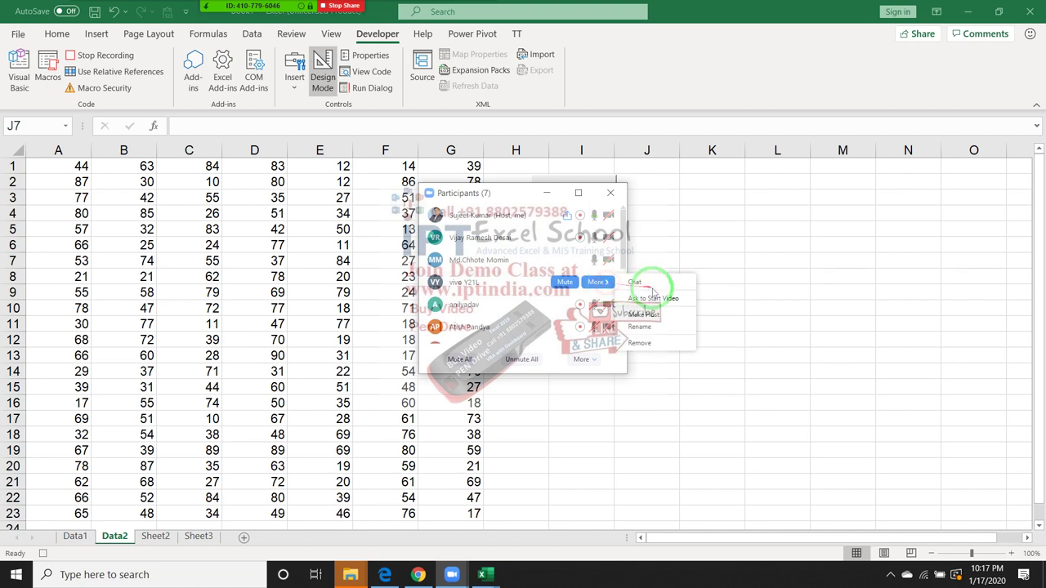
{"action": "left_click", "coordinate": [661, 325]}
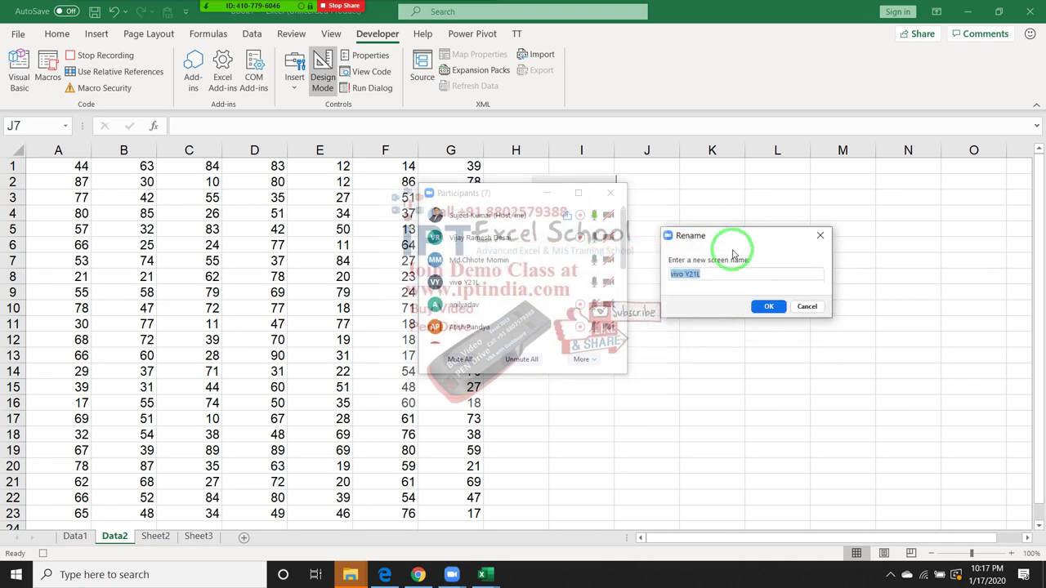
{"action": "left_click", "coordinate": [627, 258]}
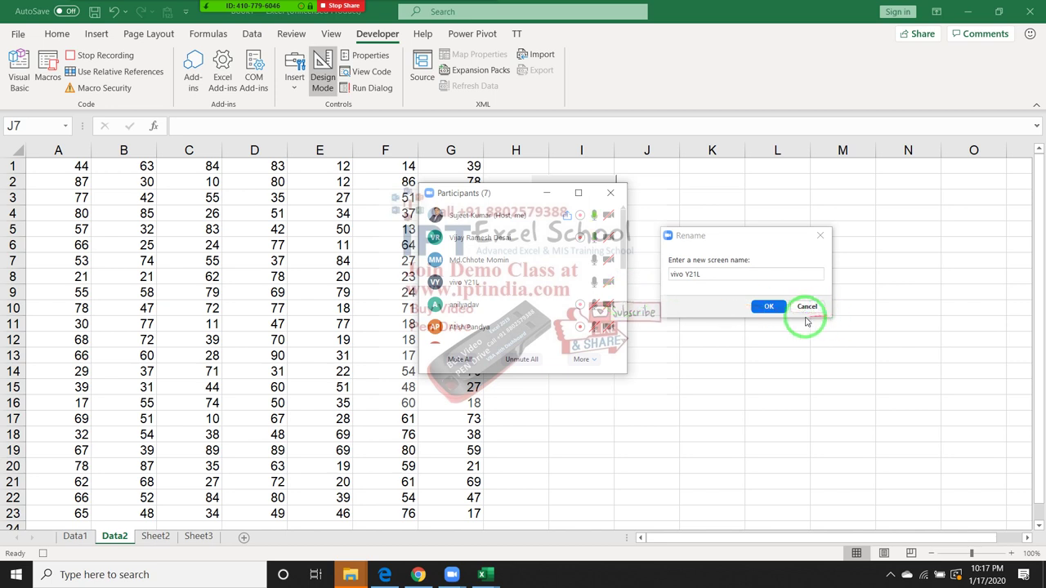
{"action": "left_click_drag", "start_coordinate": [723, 278], "coordinate": [640, 280]}
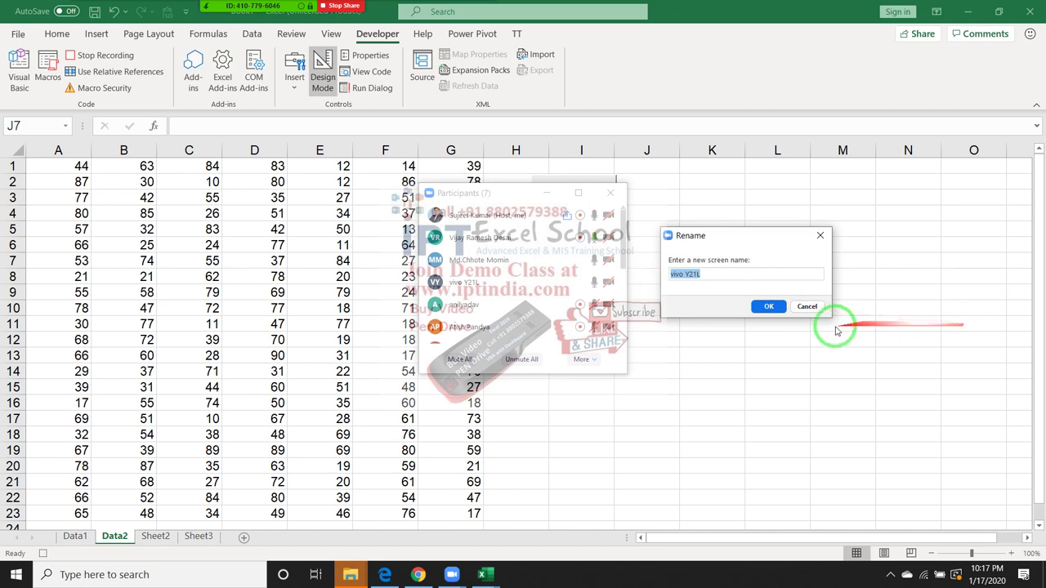
{"action": "left_click", "coordinate": [806, 307]}
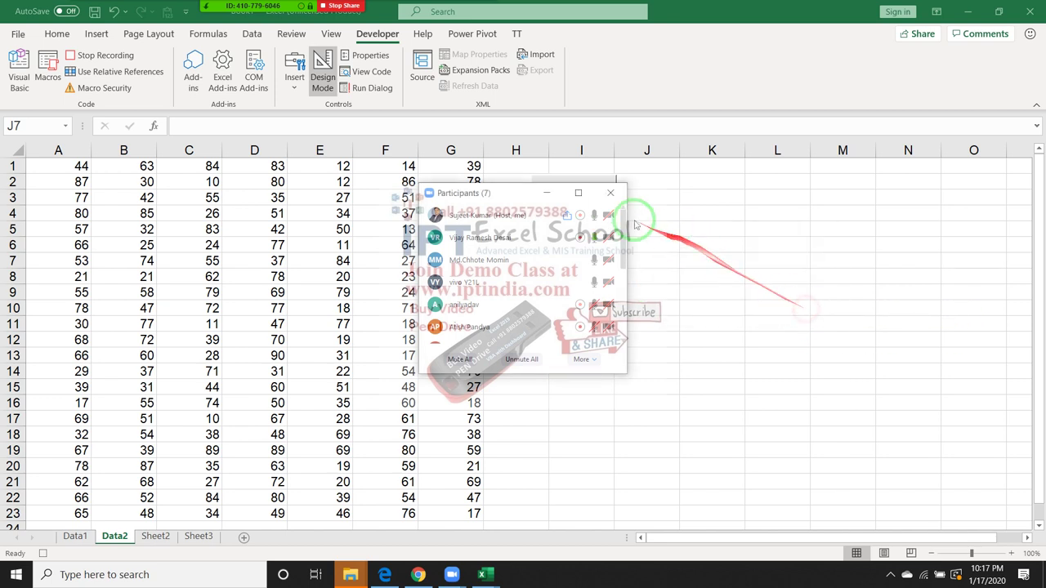
{"action": "left_click", "coordinate": [609, 193]}
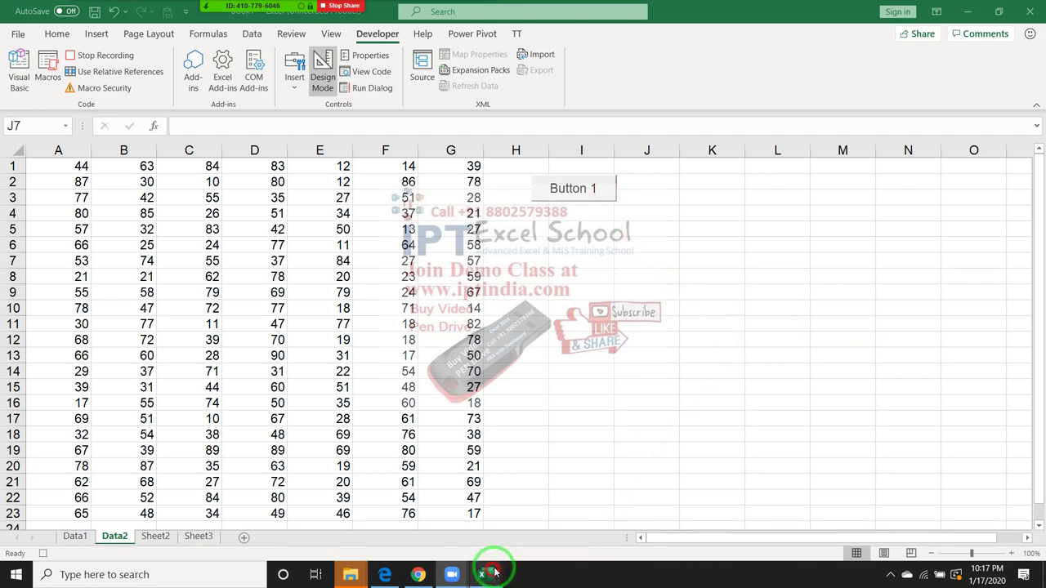
Edit the Sheet2.PrintOut line in the VBA editor, close the editor, and stop macro recording.
{"action": "mouse_move", "coordinate": [482, 574]}
{"action": "left_click", "coordinate": [543, 539]}
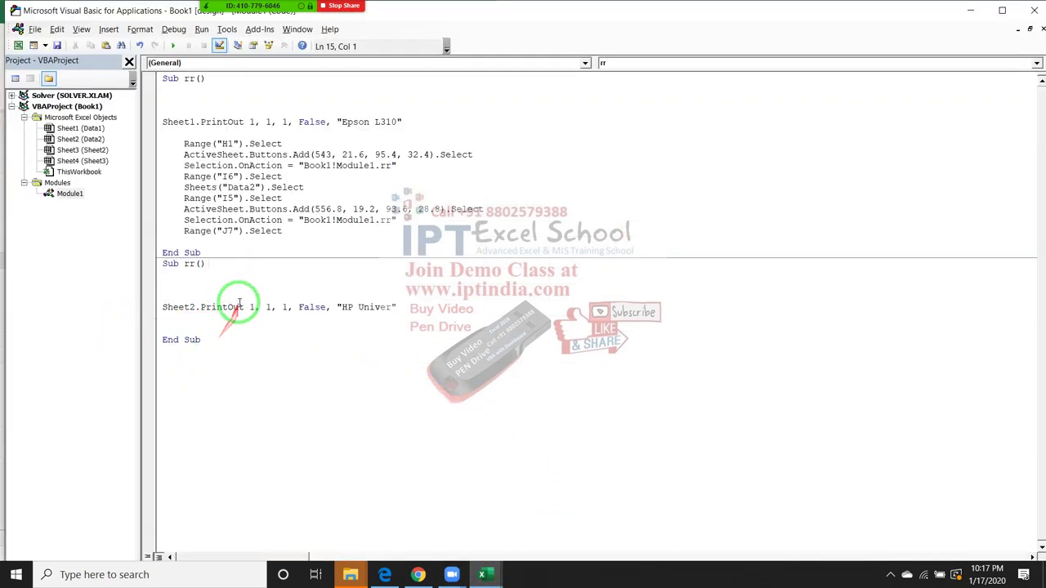
{"action": "left_click", "coordinate": [244, 307]}
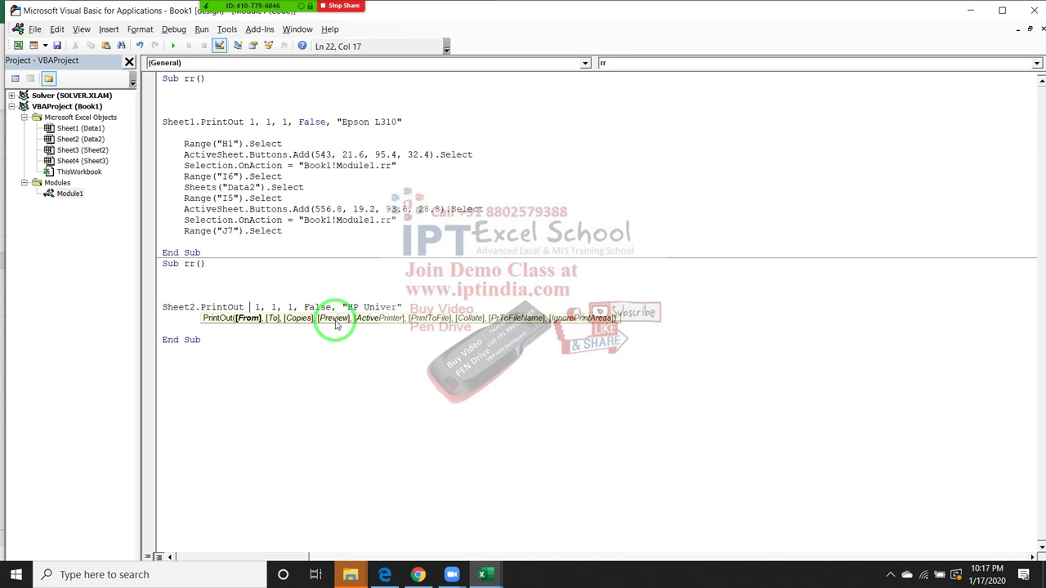
{"action": "left_click", "coordinate": [289, 342]}
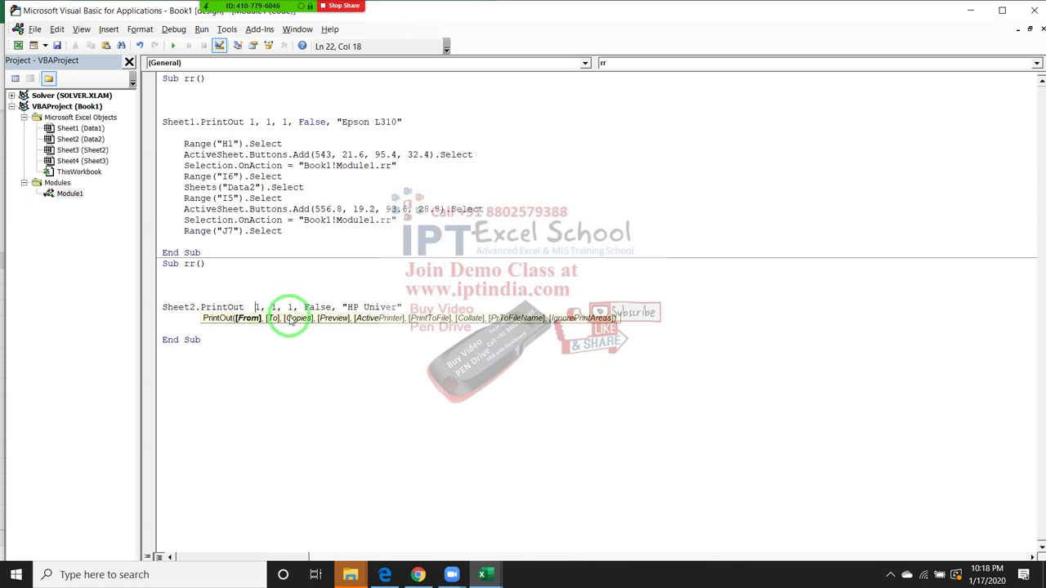
{"action": "left_click", "coordinate": [1031, 11]}
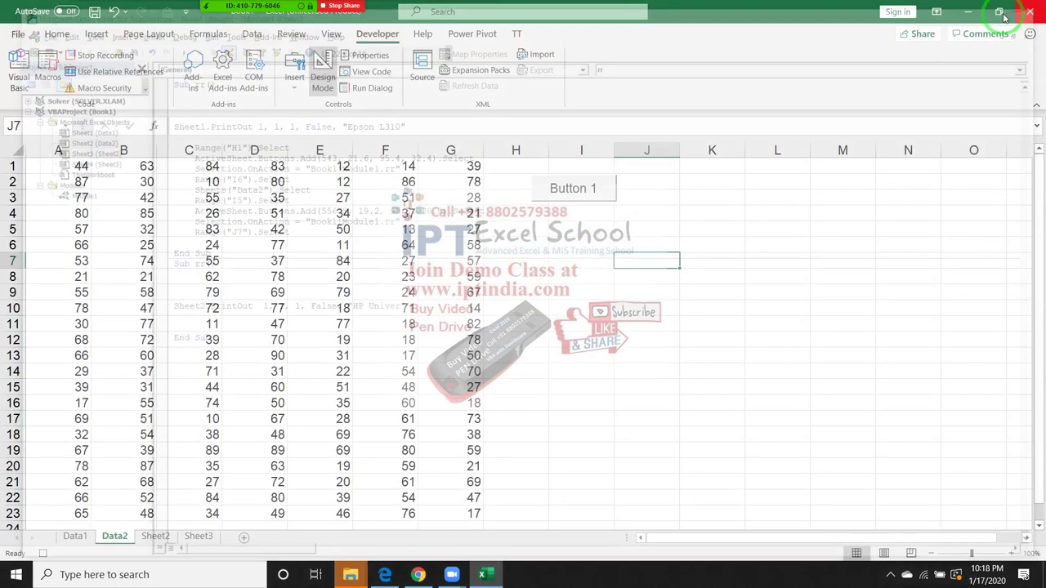
{"action": "left_click", "coordinate": [41, 553]}
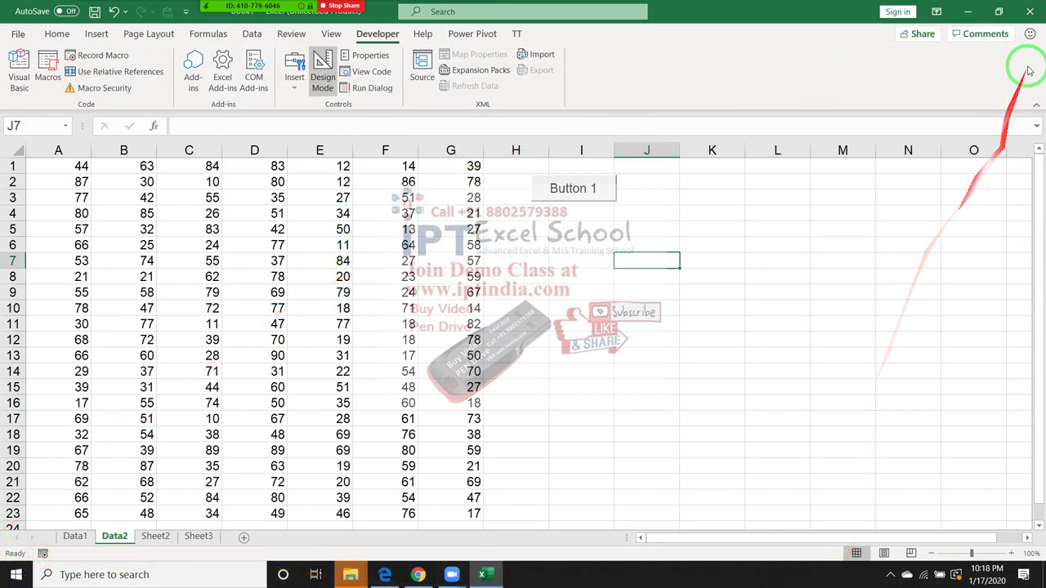